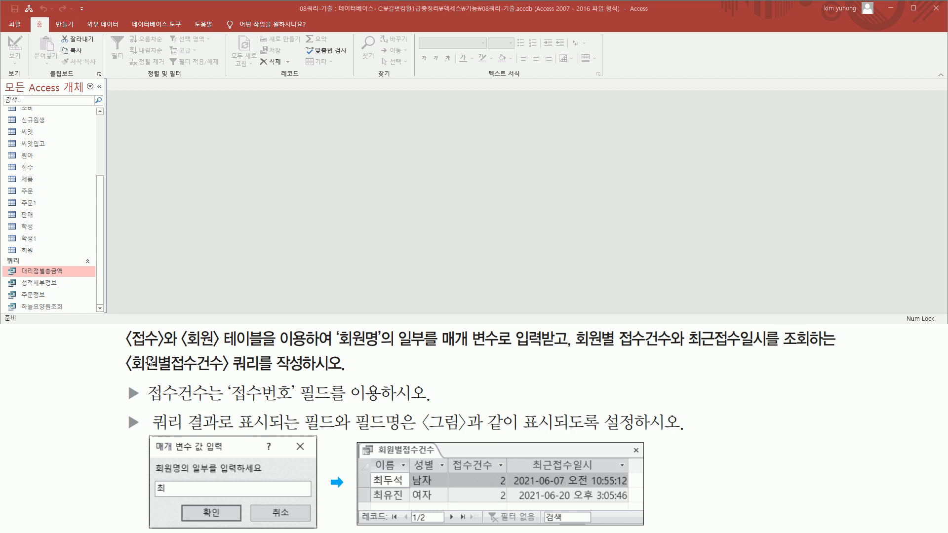
# Examine the task's requirements for the 회원별접수건수 query: source tables, member-name parameter prompt, and expected result fields
pyautogui.moveTo(127, 348)
pyautogui.mouseDown()
pyautogui.moveTo(270, 349)
pyautogui.moveTo(127, 347)
pyautogui.mouseUp()
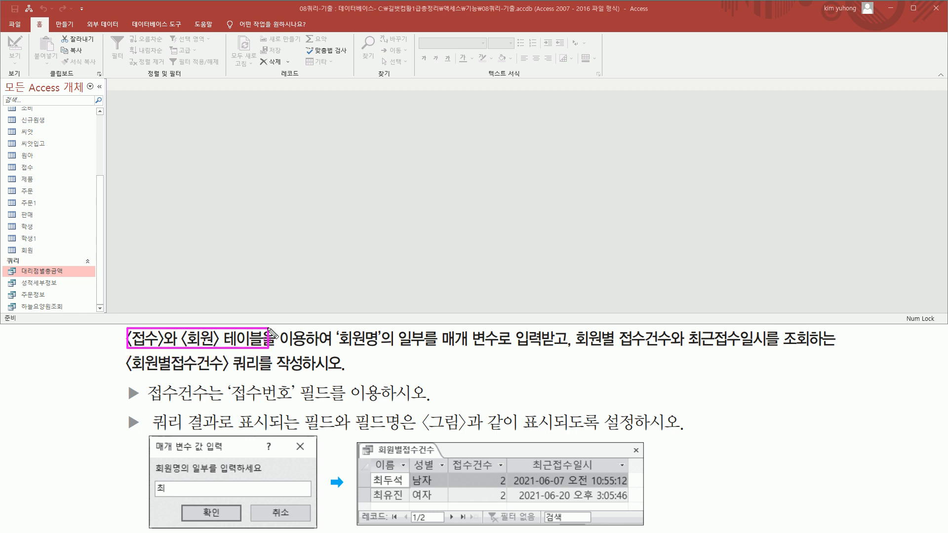
pyautogui.moveTo(334, 349); pyautogui.dragTo(380, 349)
pyautogui.moveTo(442, 349); pyautogui.dragTo(566, 349)
pyautogui.moveTo(398, 352)
pyautogui.mouseDown()
pyautogui.moveTo(396, 328)
pyautogui.moveTo(430, 354)
pyautogui.mouseUp()
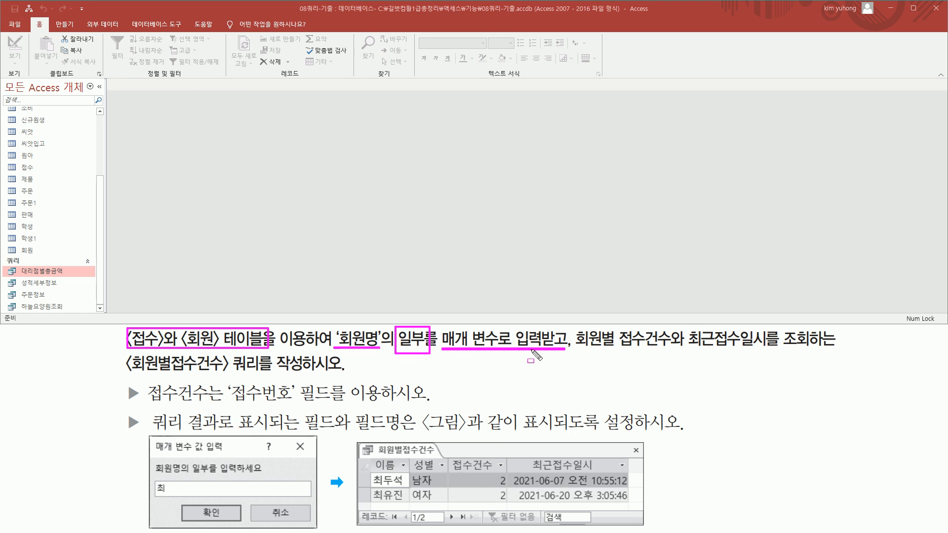
pyautogui.click(578, 349)
pyautogui.moveTo(578, 350); pyautogui.dragTo(813, 350)
pyautogui.moveTo(128, 371); pyautogui.dragTo(260, 371)
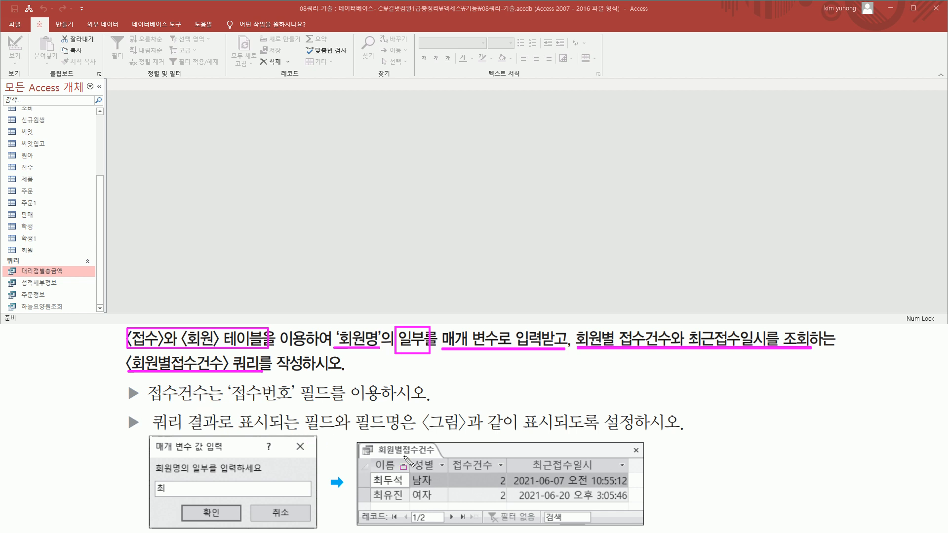
pyautogui.moveTo(372, 456)
pyautogui.mouseDown()
pyautogui.moveTo(390, 473)
pyautogui.moveTo(631, 478)
pyautogui.mouseUp()
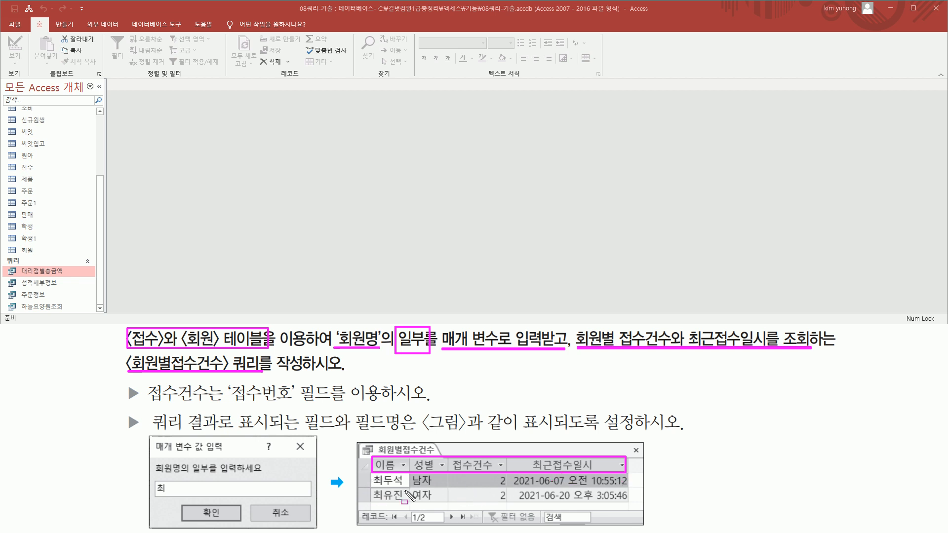
pyautogui.moveTo(141, 404)
pyautogui.mouseDown()
pyautogui.moveTo(212, 405)
pyautogui.moveTo(212, 384)
pyautogui.moveTo(339, 404)
pyautogui.mouseUp()
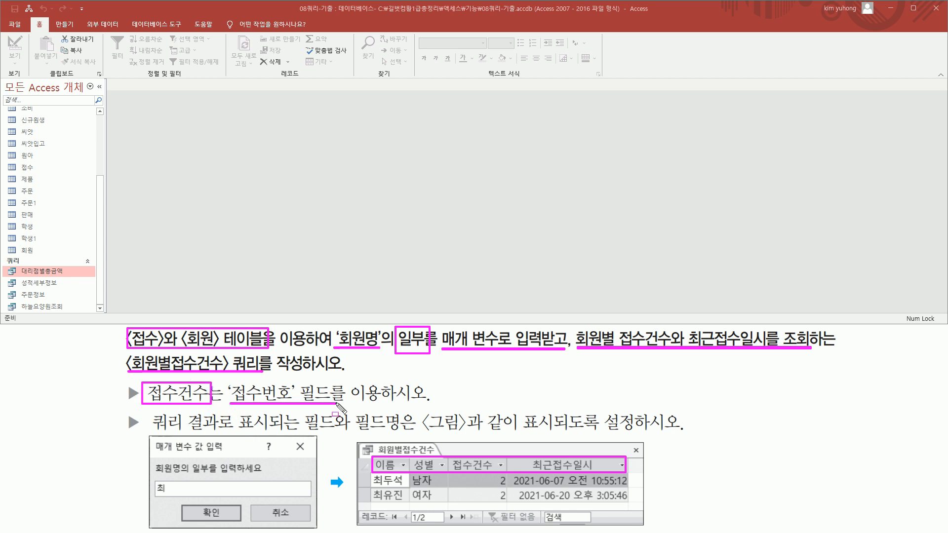
pyautogui.moveTo(494, 472); pyautogui.dragTo(508, 500)
pyautogui.moveTo(152, 428)
pyautogui.mouseDown()
pyautogui.moveTo(303, 429)
pyautogui.moveTo(301, 412)
pyautogui.moveTo(408, 433)
pyautogui.moveTo(650, 430)
pyautogui.mouseUp()
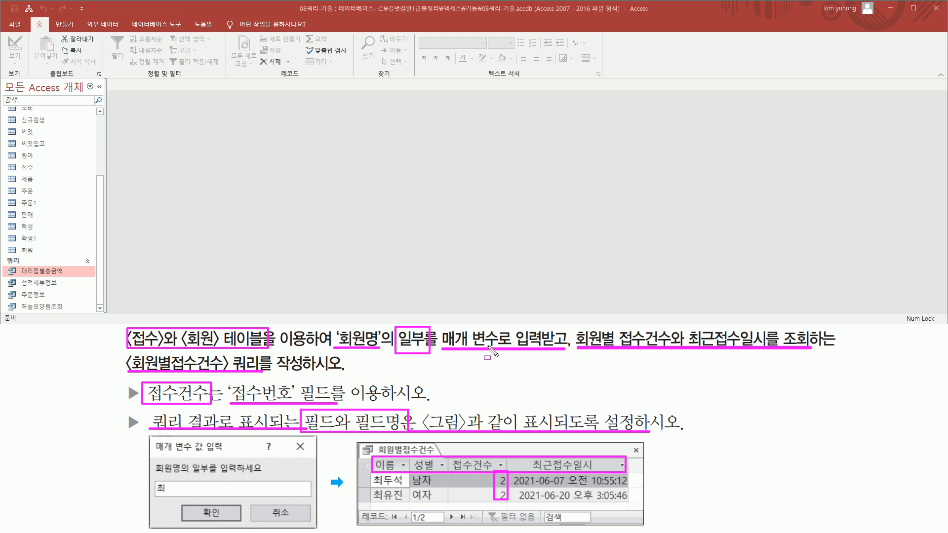
pyautogui.moveTo(148, 439); pyautogui.dragTo(318, 531)
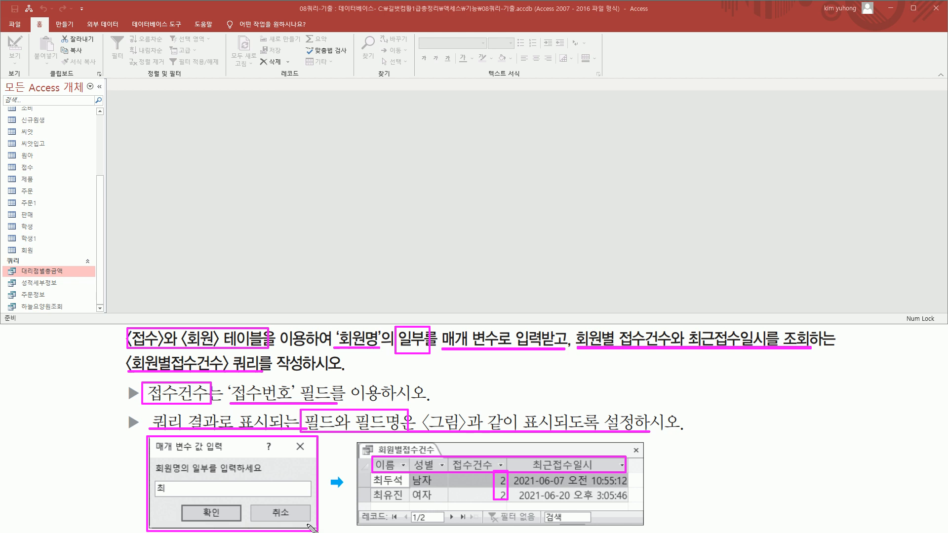
pyautogui.moveTo(155, 476)
pyautogui.mouseDown()
pyautogui.moveTo(267, 478)
pyautogui.moveTo(267, 466)
pyautogui.mouseUp()
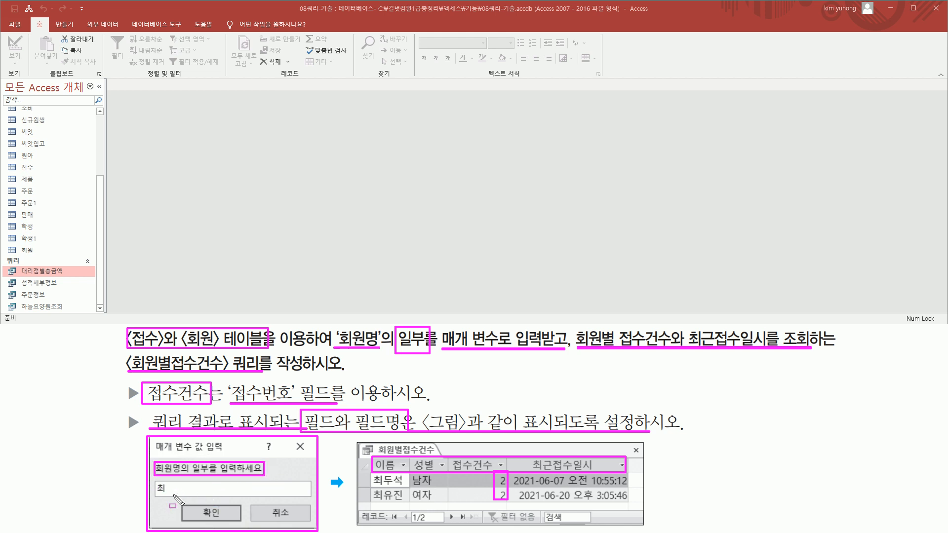
pyautogui.moveTo(153, 479); pyautogui.dragTo(169, 496)
pyautogui.moveTo(383, 472)
pyautogui.mouseDown()
pyautogui.moveTo(371, 494)
pyautogui.moveTo(386, 505)
pyautogui.mouseUp()
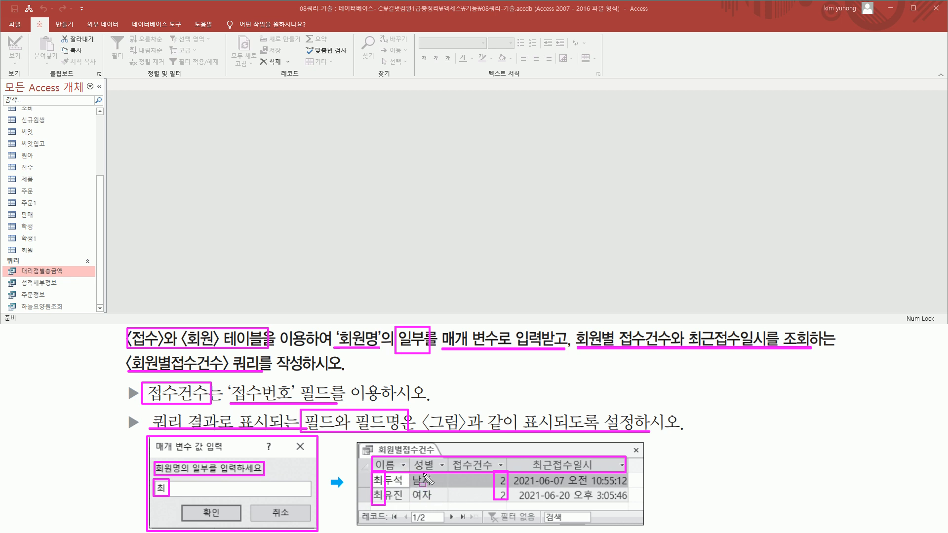
pyautogui.press('Escape')
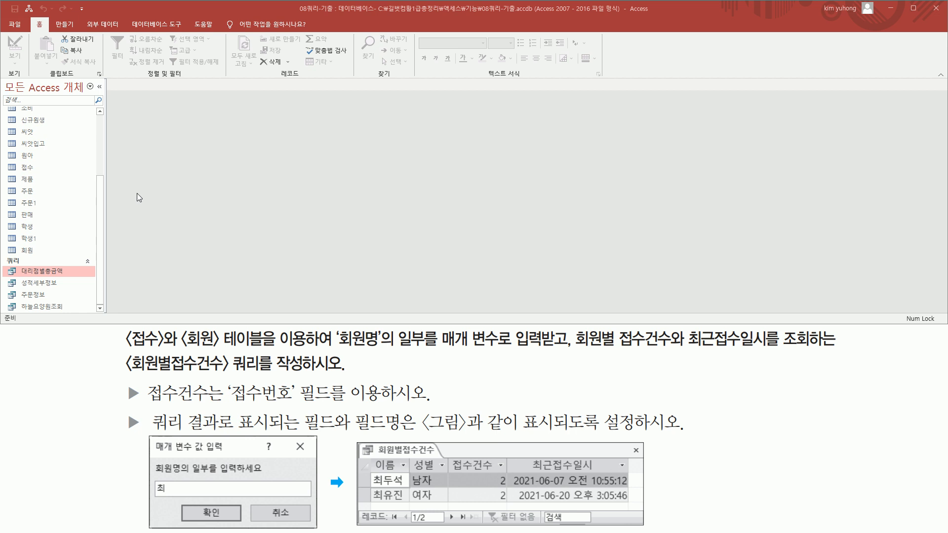
# Open the 접수 and 회원 tables to review their fields and records against the expected result, and close both
pyautogui.scroll(2, 102, 171)
pyautogui.scroll(-1, 106, 203)
pyautogui.doubleClick(32, 206)
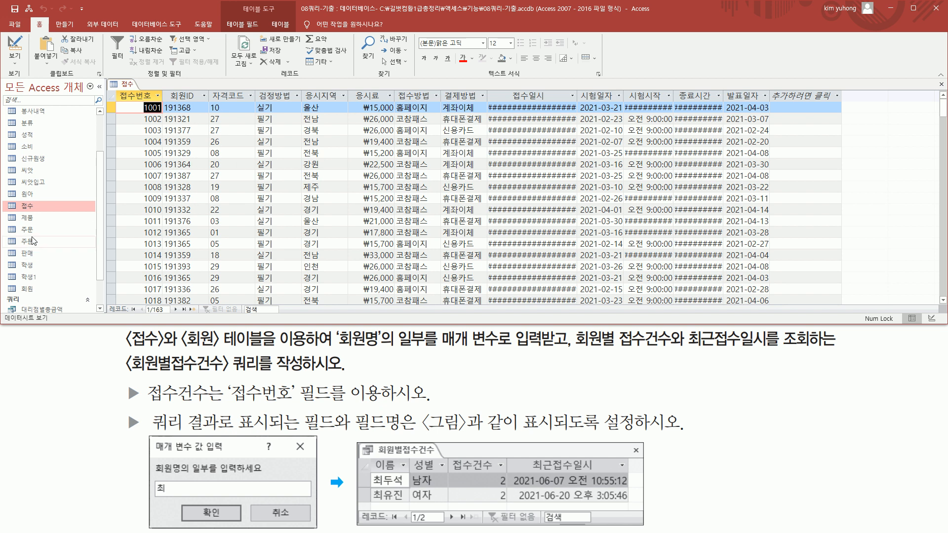
pyautogui.doubleClick(28, 290)
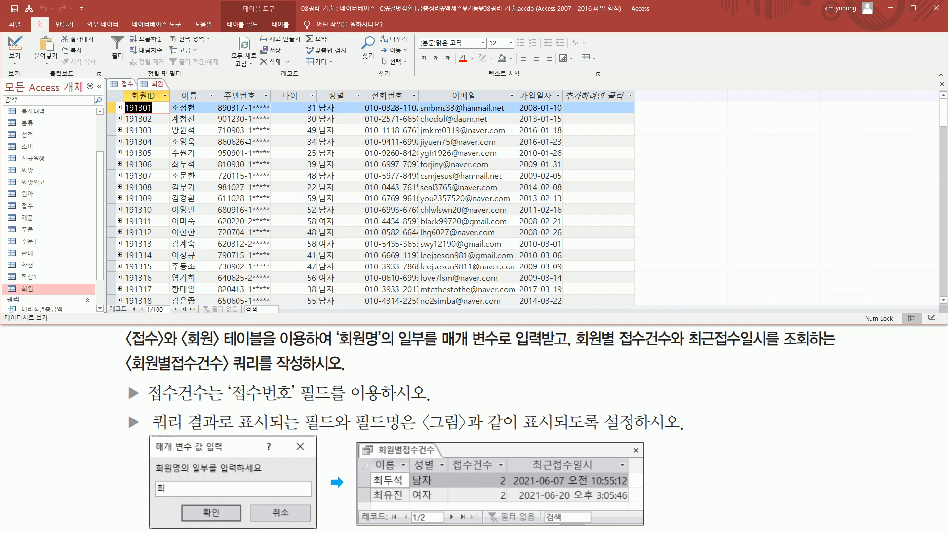
pyautogui.scroll(-15, 196, 125)
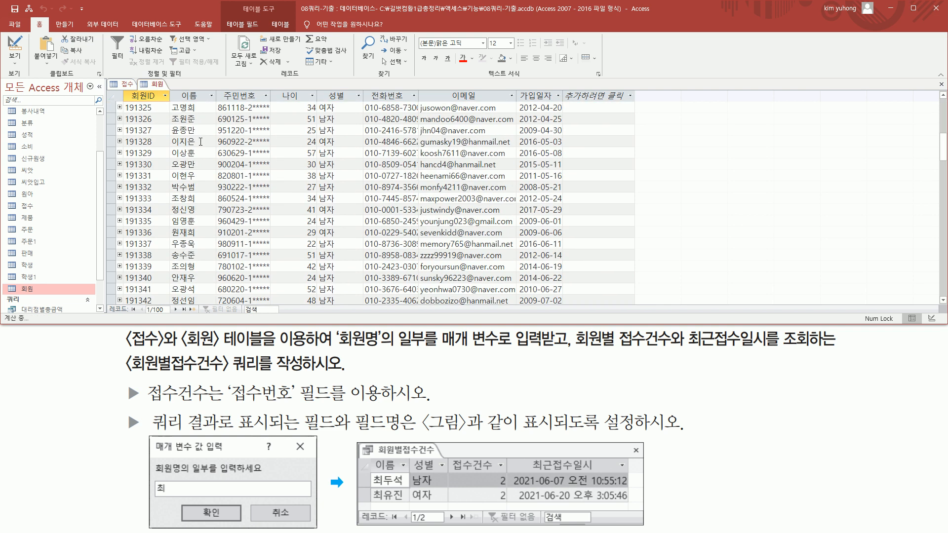
pyautogui.scroll(15, 208, 169)
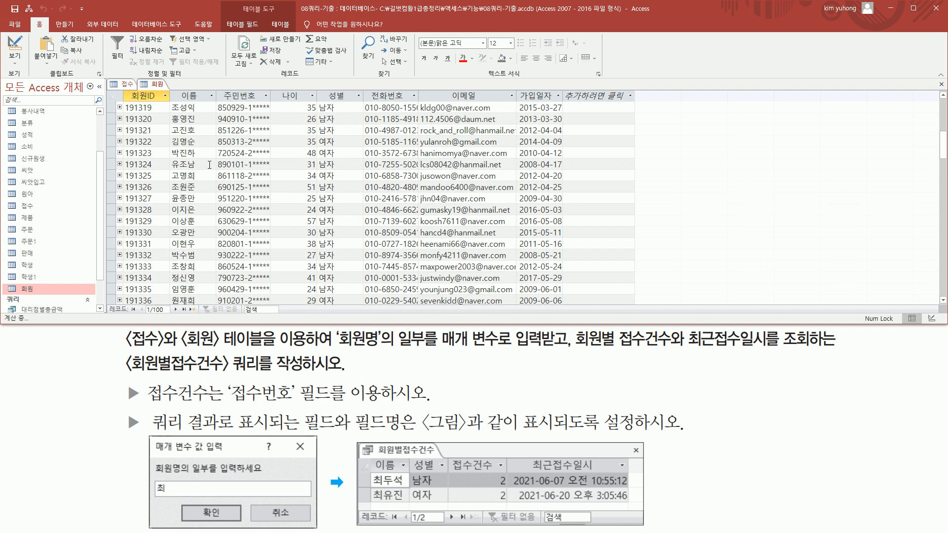
pyautogui.moveTo(151, 478); pyautogui.dragTo(168, 494)
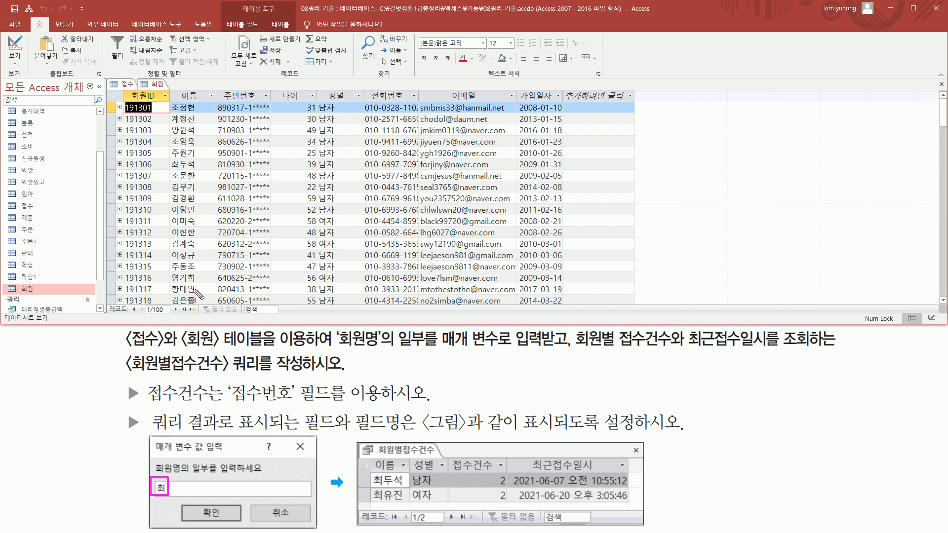
pyautogui.moveTo(367, 470); pyautogui.dragTo(433, 524)
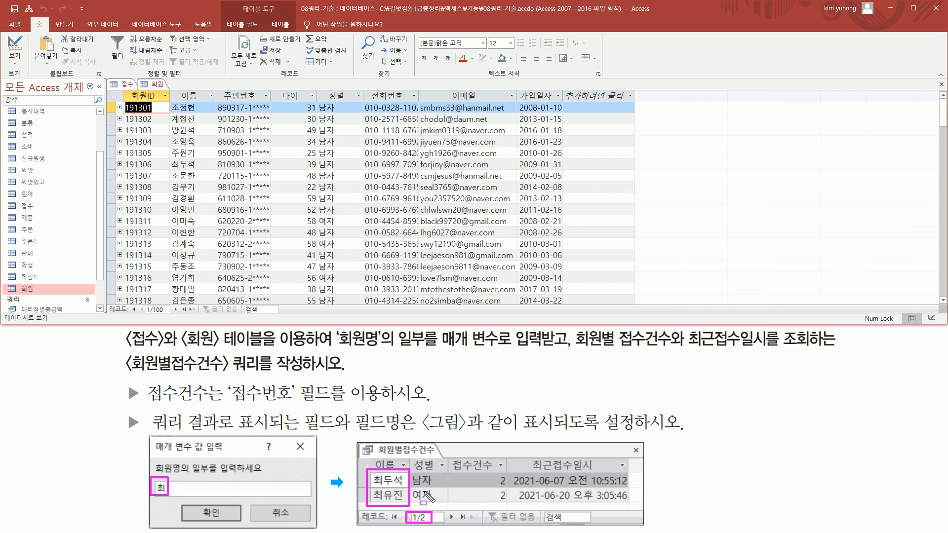
pyautogui.press('Escape')
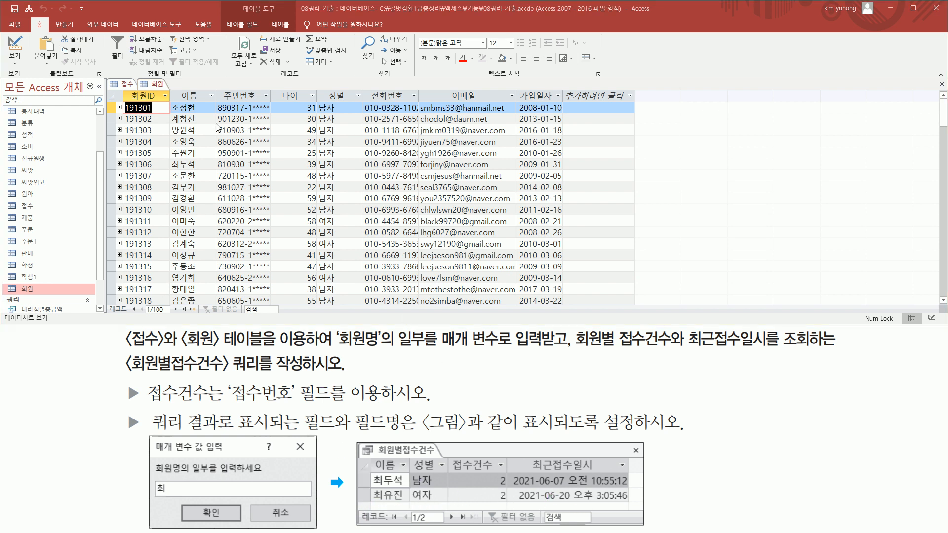
pyautogui.rightClick(157, 85)
pyautogui.click(176, 102)
pyautogui.rightClick(129, 84)
pyautogui.click(156, 102)
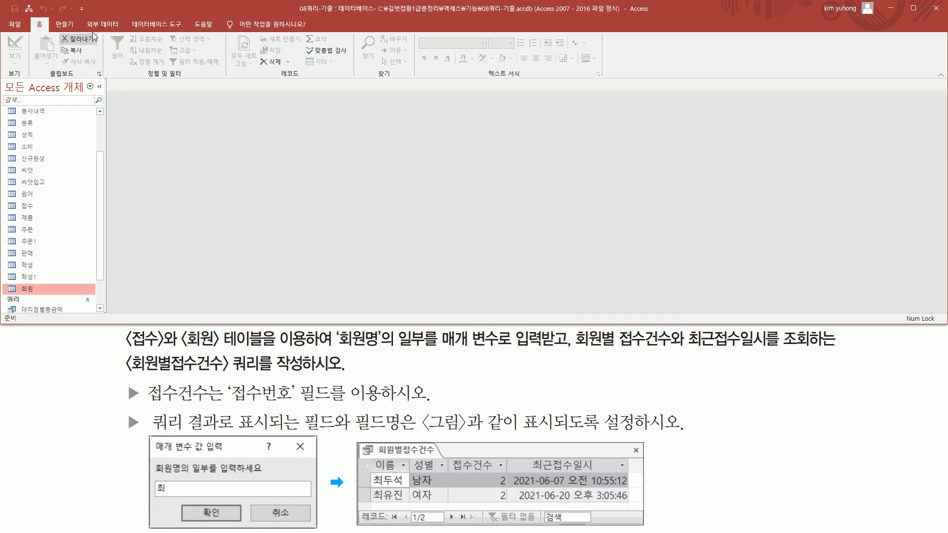
# Create a new query in design view with the 접수 and 회원 tables as its sources
pyautogui.click(67, 27)
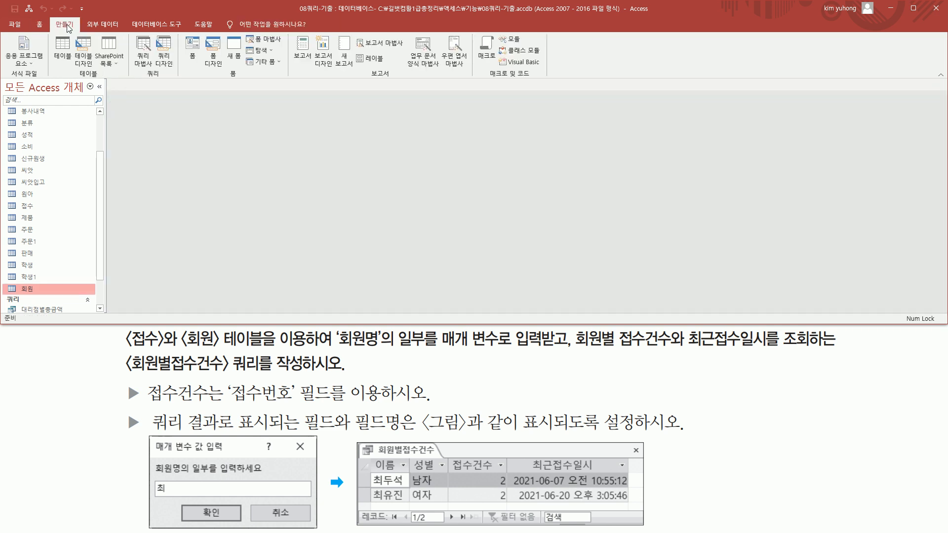
pyautogui.click(164, 59)
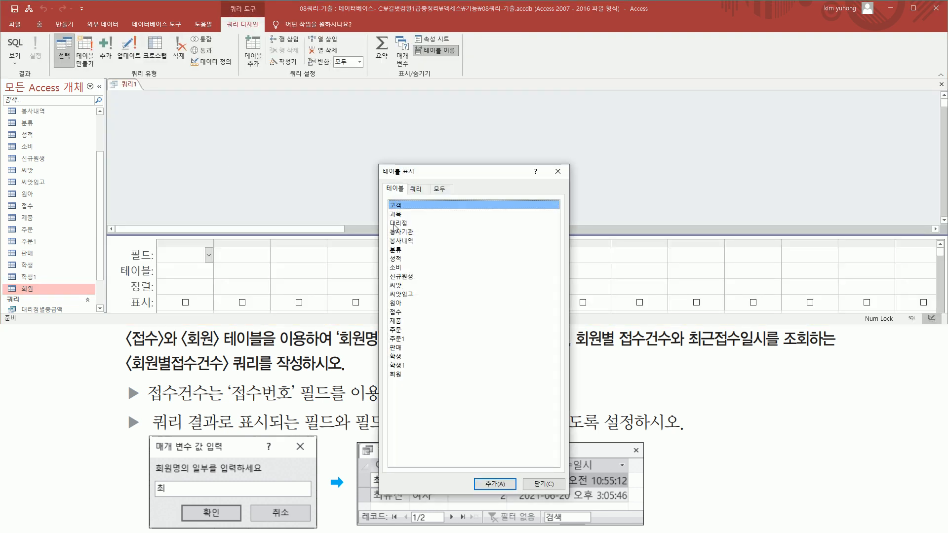
pyautogui.doubleClick(398, 312)
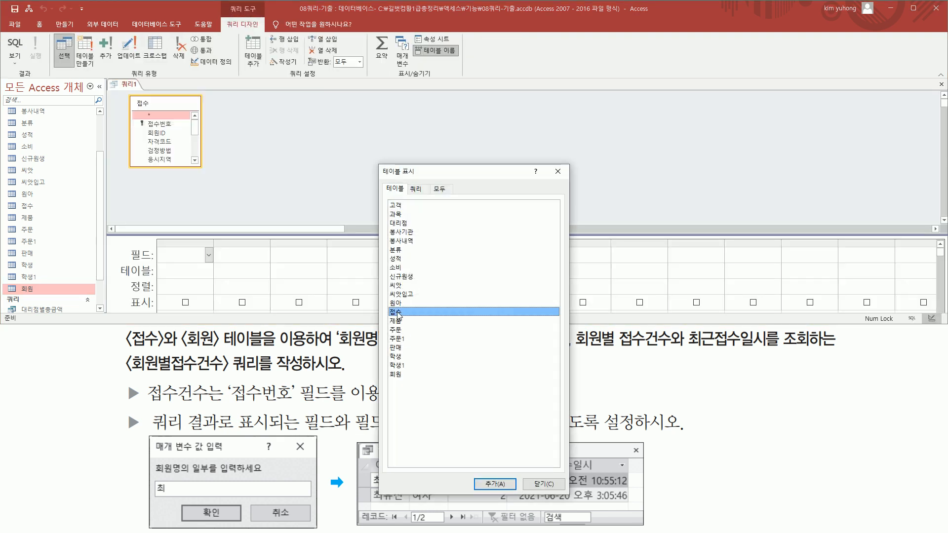
pyautogui.doubleClick(398, 374)
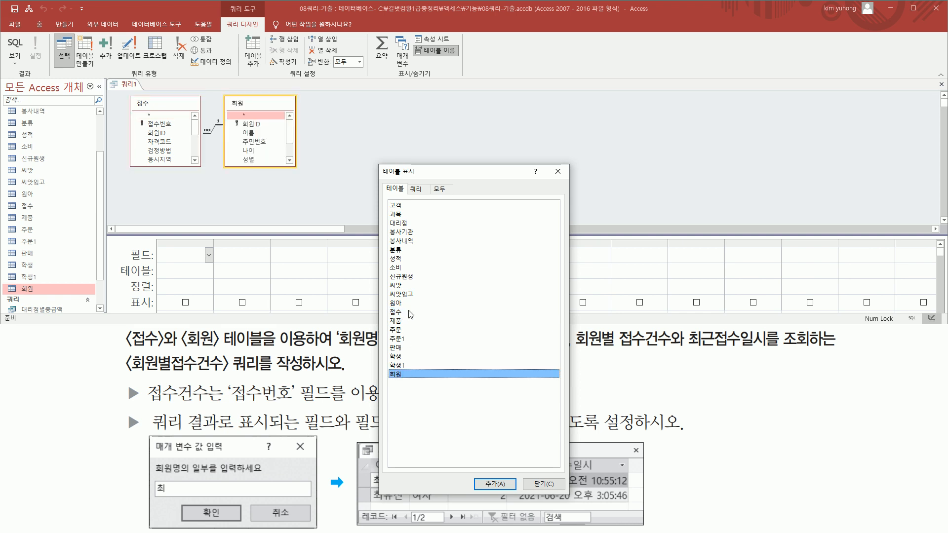
pyautogui.click(559, 172)
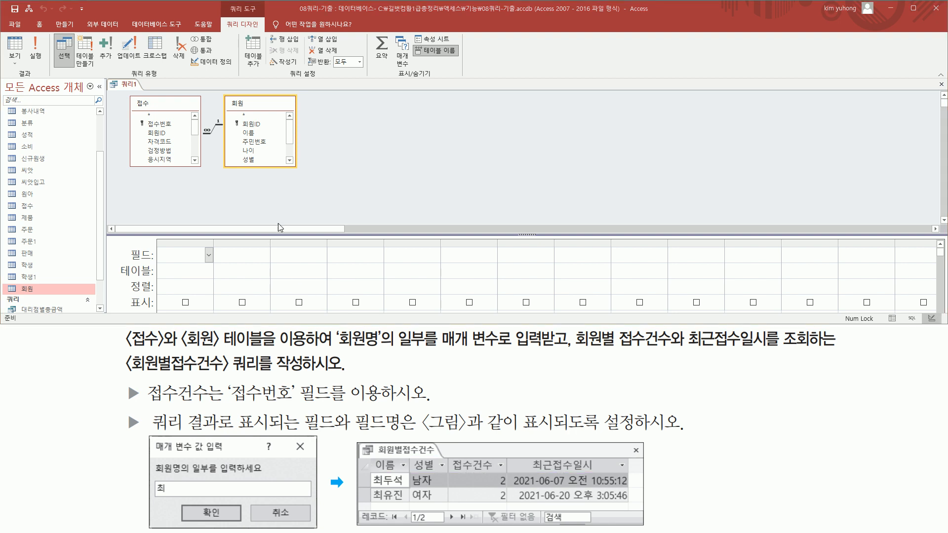
# Add the 이름 and 성별 fields from the 회원 table to the query design grid
pyautogui.click(253, 133)
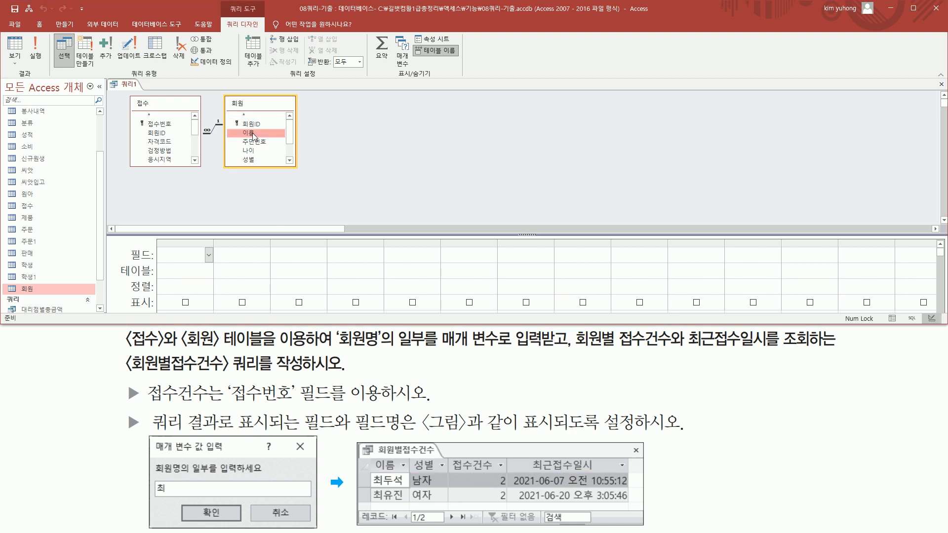
pyautogui.doubleClick(253, 133)
pyautogui.click(252, 159)
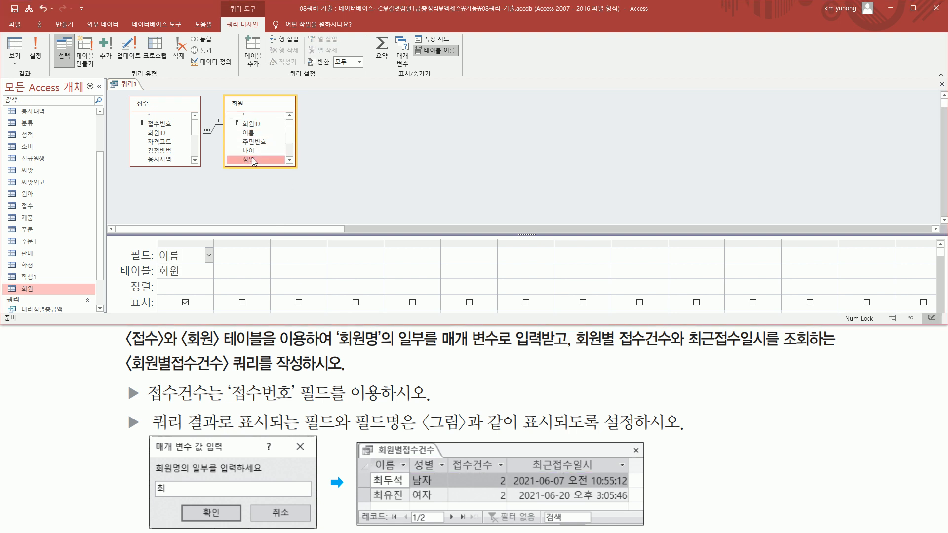
pyautogui.doubleClick(252, 159)
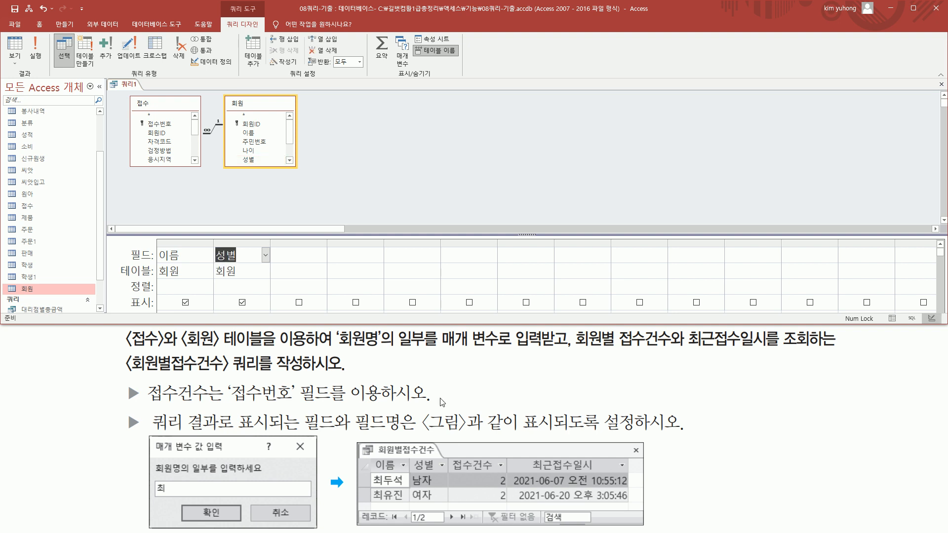
# Add the 접수번호 and 접수일시 fields from the 접수 table as the query's third and fourth columns
pyautogui.moveTo(451, 471)
pyautogui.mouseDown()
pyautogui.moveTo(501, 470)
pyautogui.moveTo(504, 461)
pyautogui.mouseUp()
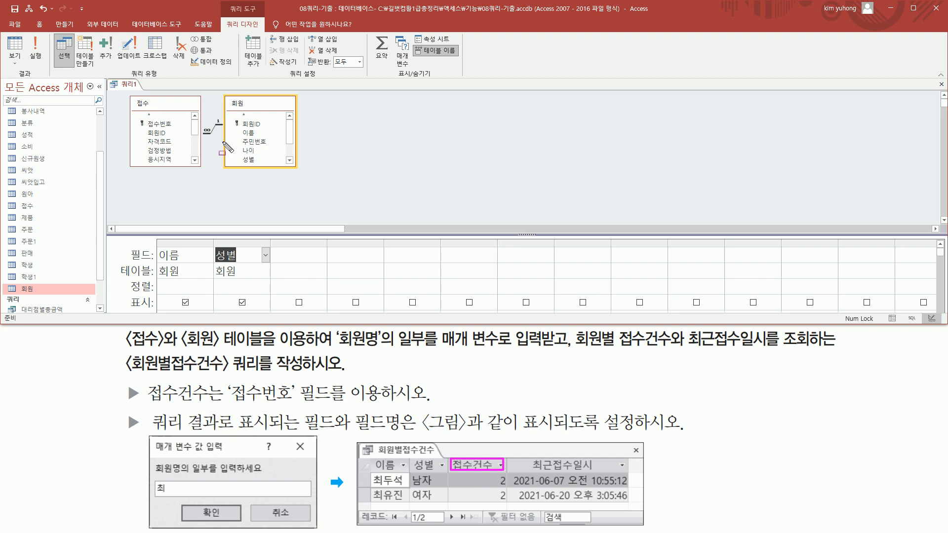
pyautogui.moveTo(144, 403)
pyautogui.mouseDown()
pyautogui.moveTo(183, 404)
pyautogui.moveTo(220, 383)
pyautogui.moveTo(337, 406)
pyautogui.mouseUp()
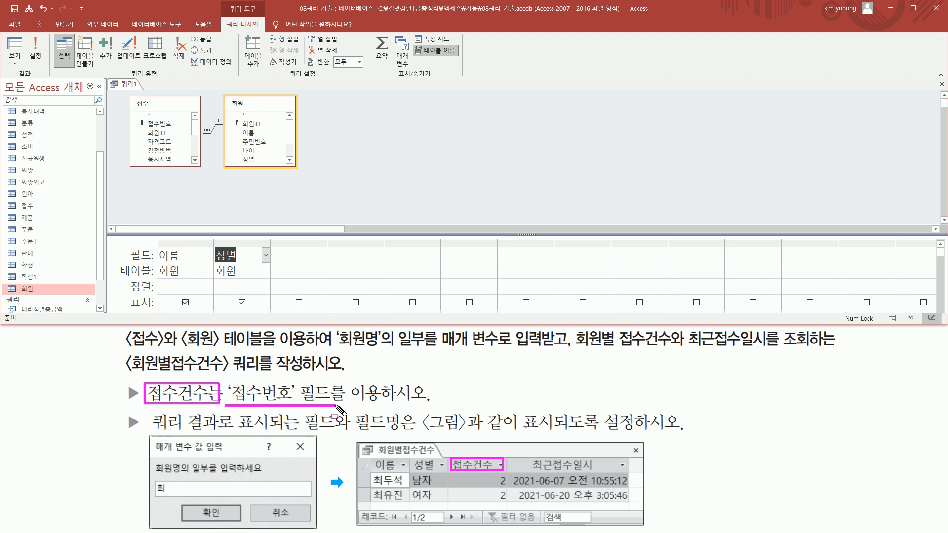
pyautogui.press('Escape')
pyautogui.click(168, 125)
pyautogui.moveTo(168, 127); pyautogui.dragTo(287, 255)
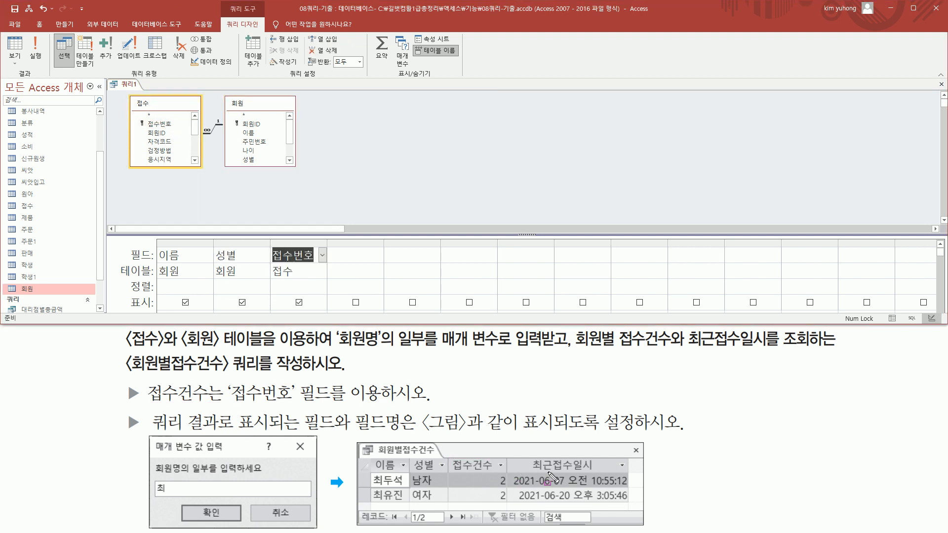
pyautogui.click(198, 131)
pyautogui.moveTo(198, 131); pyautogui.dragTo(199, 147)
pyautogui.click(163, 126)
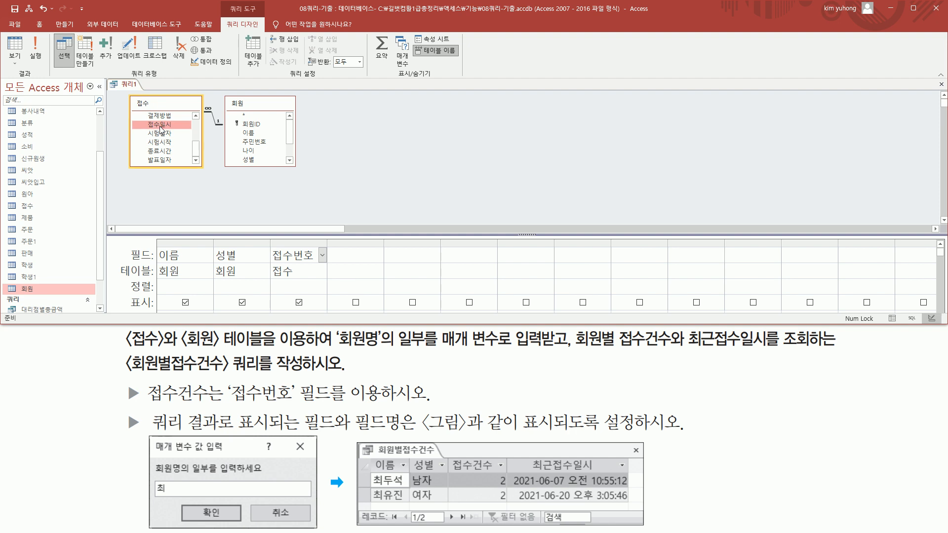
pyautogui.doubleClick(168, 130)
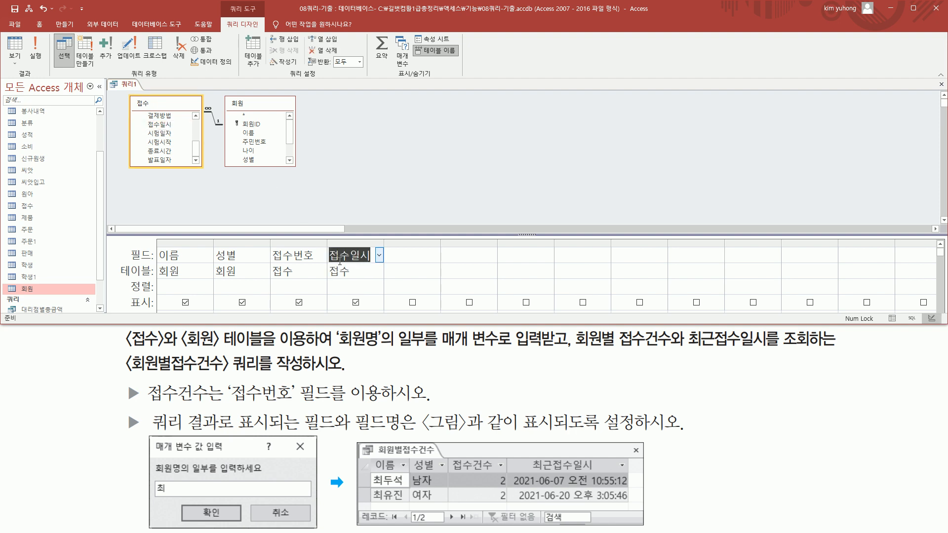
# Enlarge the query design grid to reveal the criteria rows and widen the 이름 column for a long criterion
pyautogui.click(429, 312)
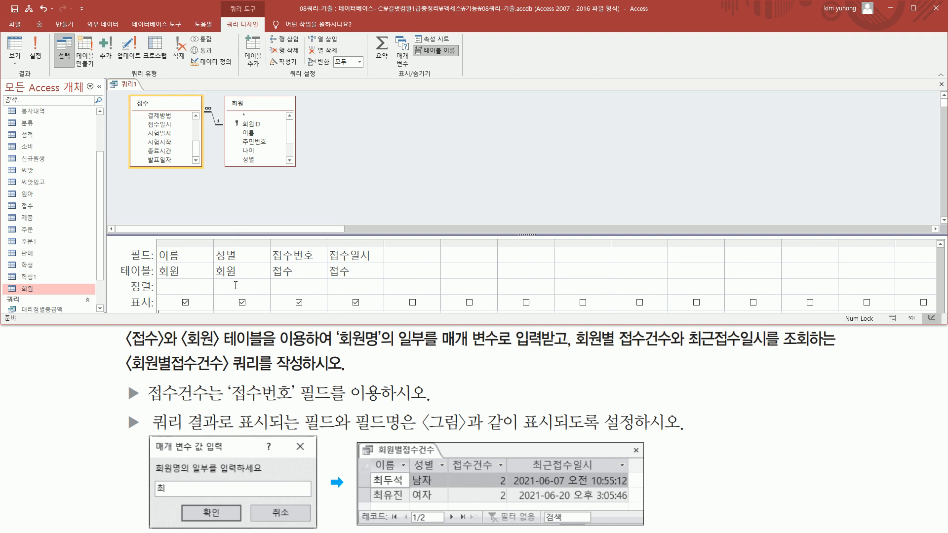
pyautogui.moveTo(125, 67); pyautogui.dragTo(164, 79)
pyautogui.press('Escape')
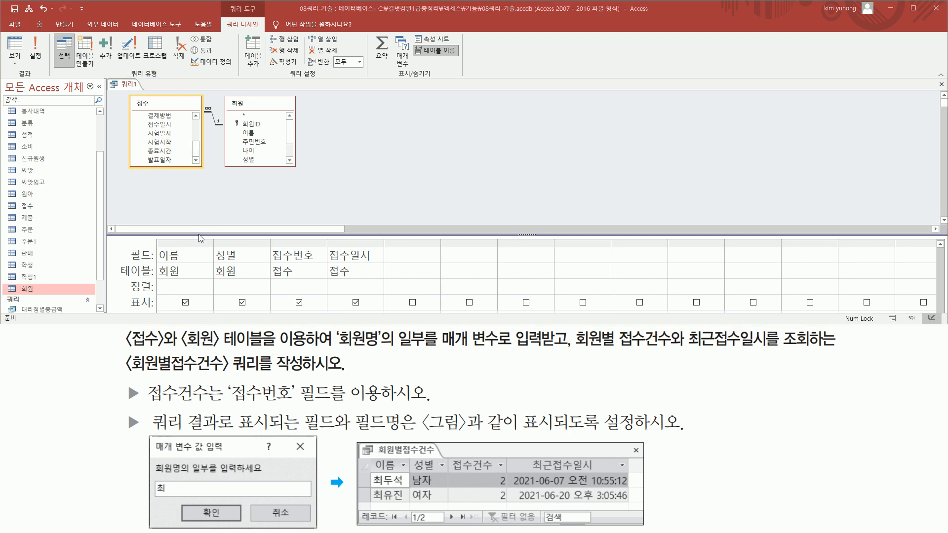
pyautogui.moveTo(354, 236); pyautogui.dragTo(298, 202)
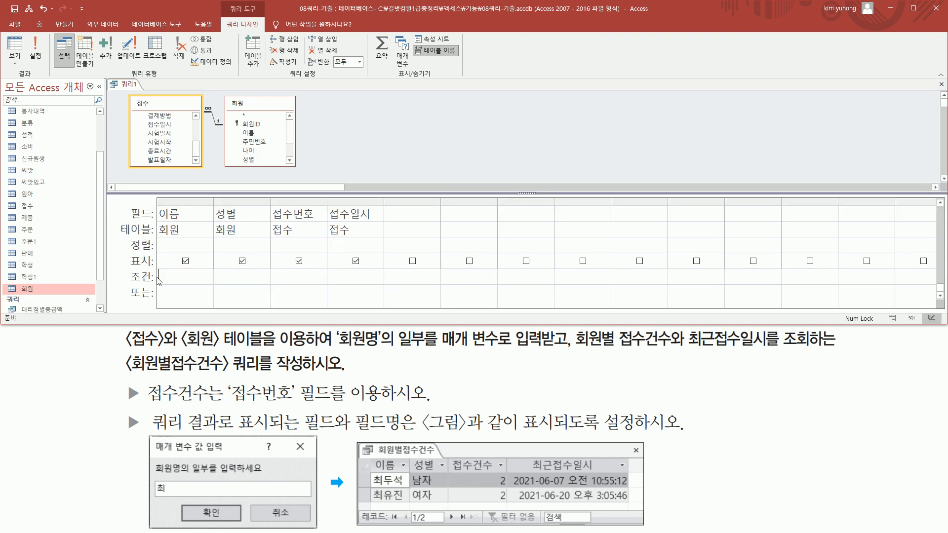
pyautogui.moveTo(159, 209); pyautogui.dragTo(182, 221)
pyautogui.moveTo(163, 277); pyautogui.dragTo(213, 282)
pyautogui.press('Escape')
pyautogui.click(191, 277)
pyautogui.moveTo(213, 199); pyautogui.dragTo(369, 201)
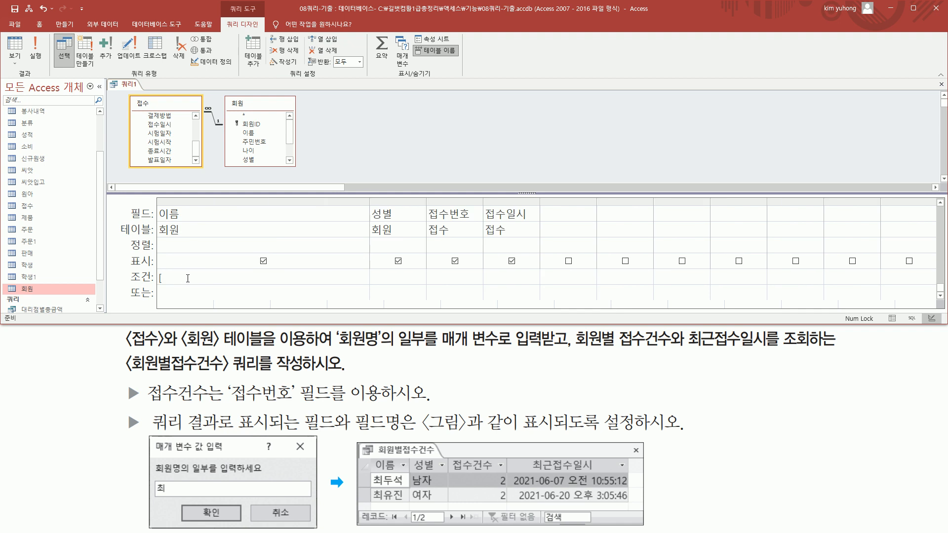
# Enter [회원명의 일부를 입력하세요] as the parameter criterion of the 이름 column
pyautogui.moveTo(155, 482); pyautogui.dragTo(275, 457)
pyautogui.press('Escape')
pyautogui.write('원명의 일부를 입르')
pyautogui.write('하세요')
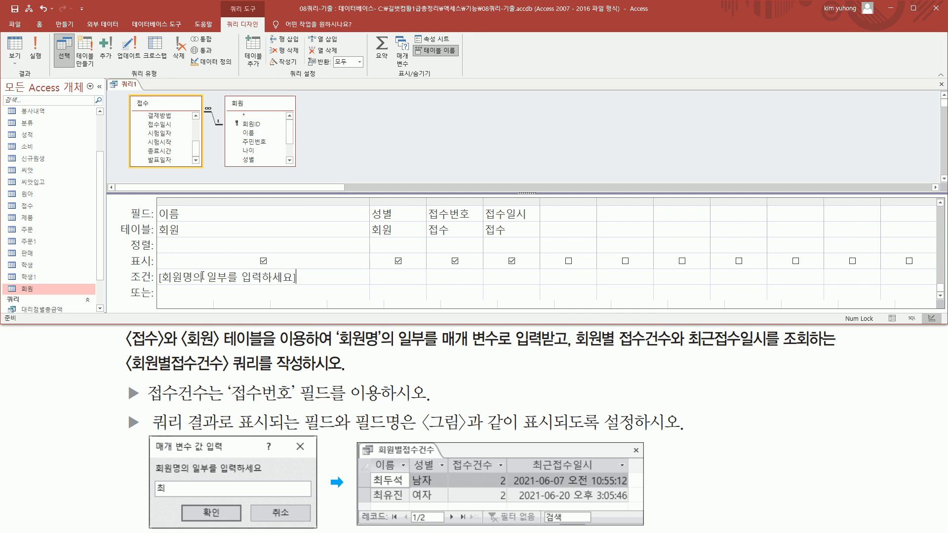
pyautogui.hotkey('shift', 'Home')
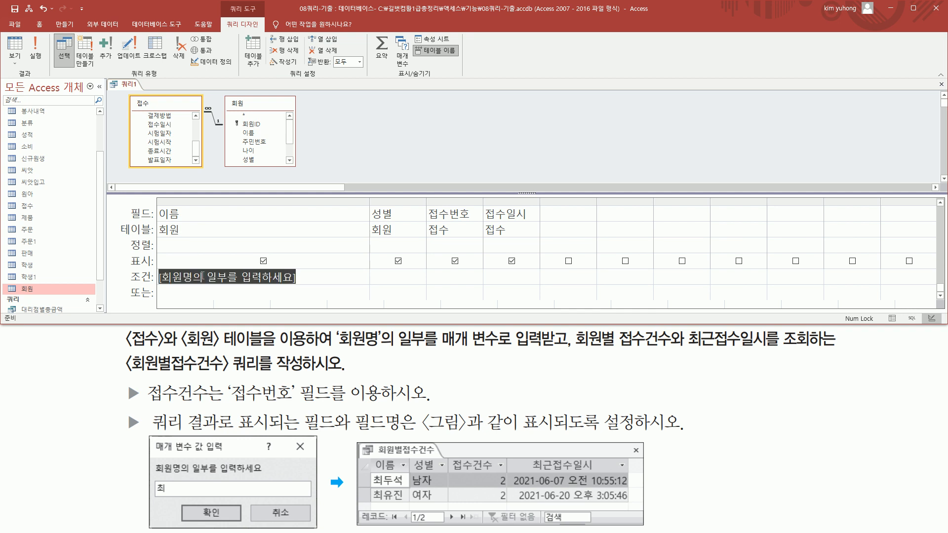
pyautogui.moveTo(343, 347); pyautogui.dragTo(438, 353)
pyautogui.press('Escape')
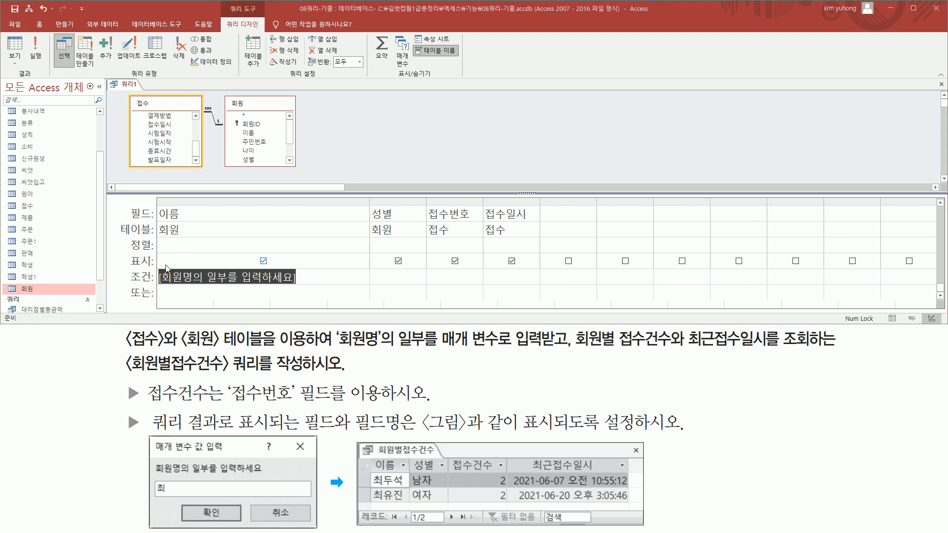
# Extend the 이름 criterion to Like "*" & [회원명의 일부를 입력하세요] & "*" and widen the column to fit it
pyautogui.click(181, 277)
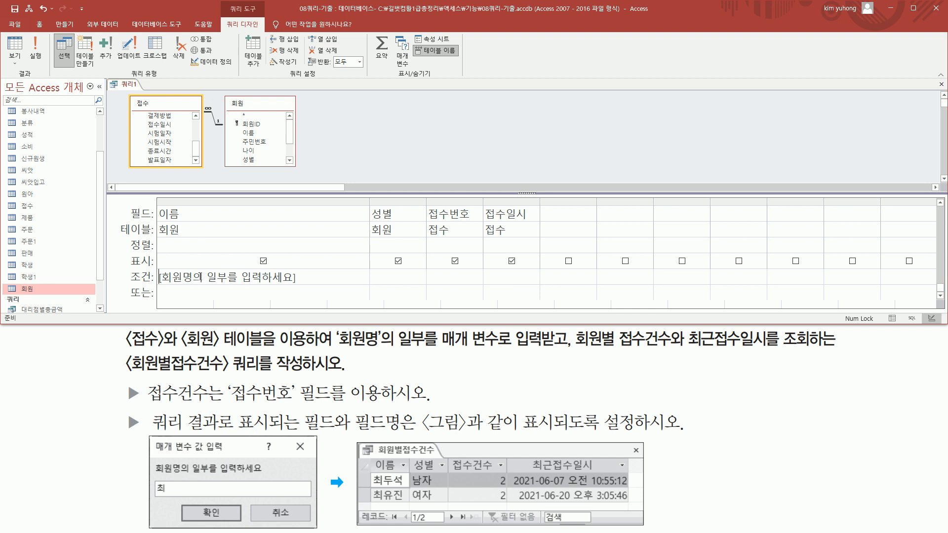
pyautogui.doubleClick(201, 277)
pyautogui.click(201, 277)
pyautogui.write('ㅣㅑ')
pyautogui.press('BackSpace')
pyautogui.press('BackSpace')
pyautogui.write('ㅣ')
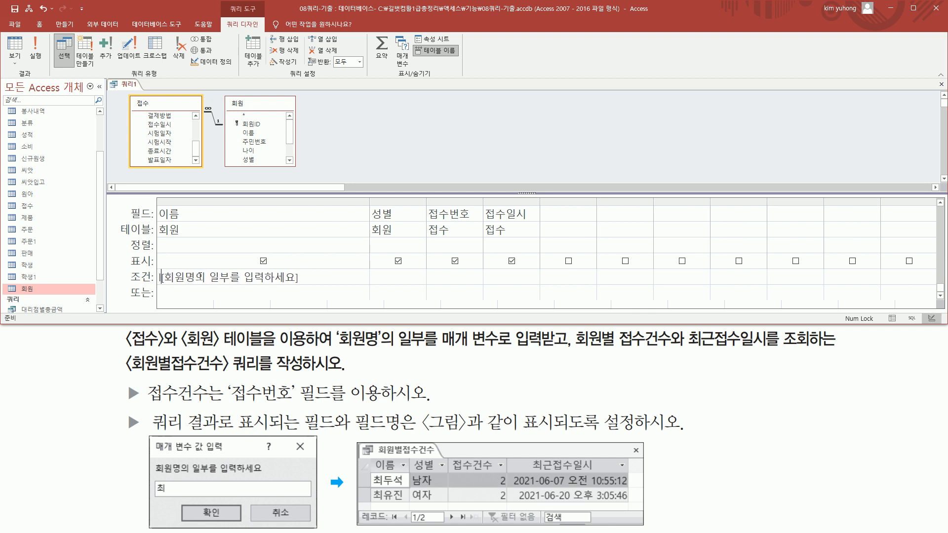
pyautogui.press('BackSpace')
pyautogui.write('like')
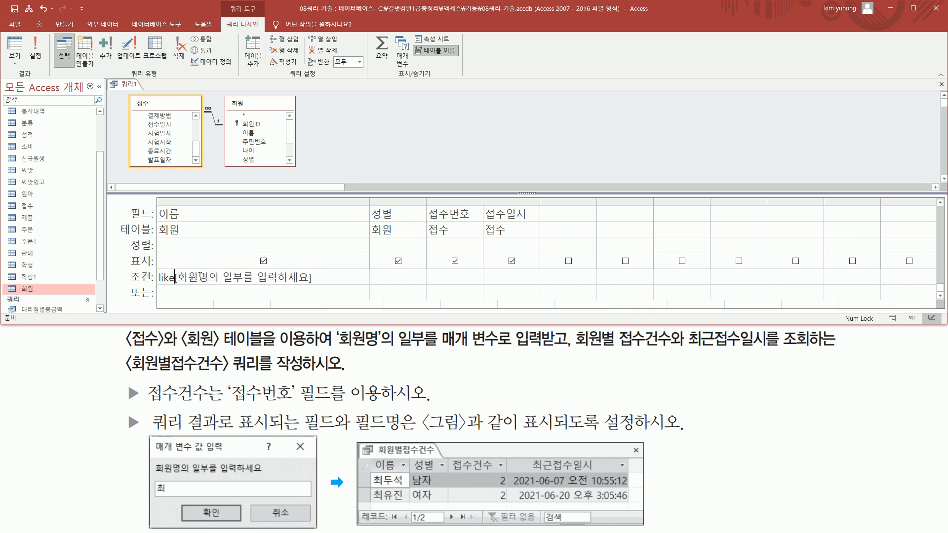
pyautogui.write(' "*"')
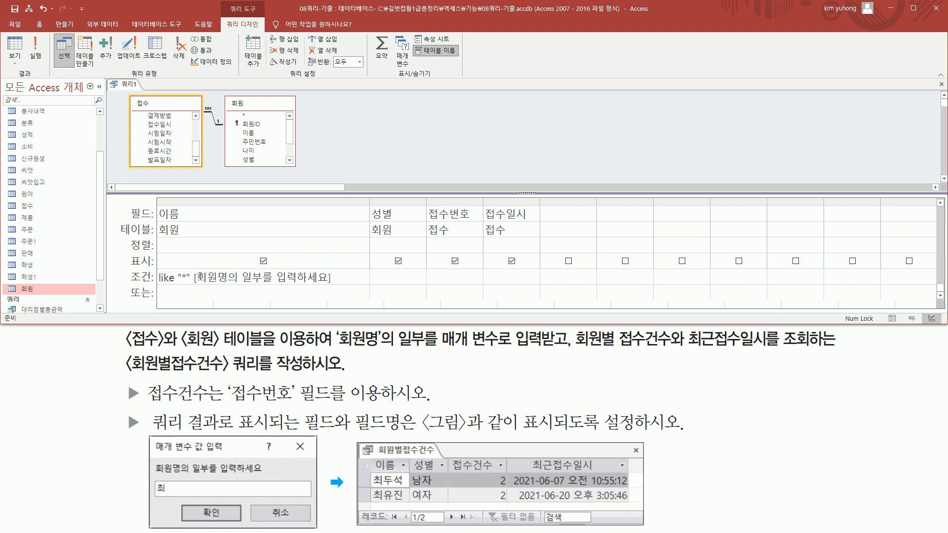
pyautogui.write(' & ')
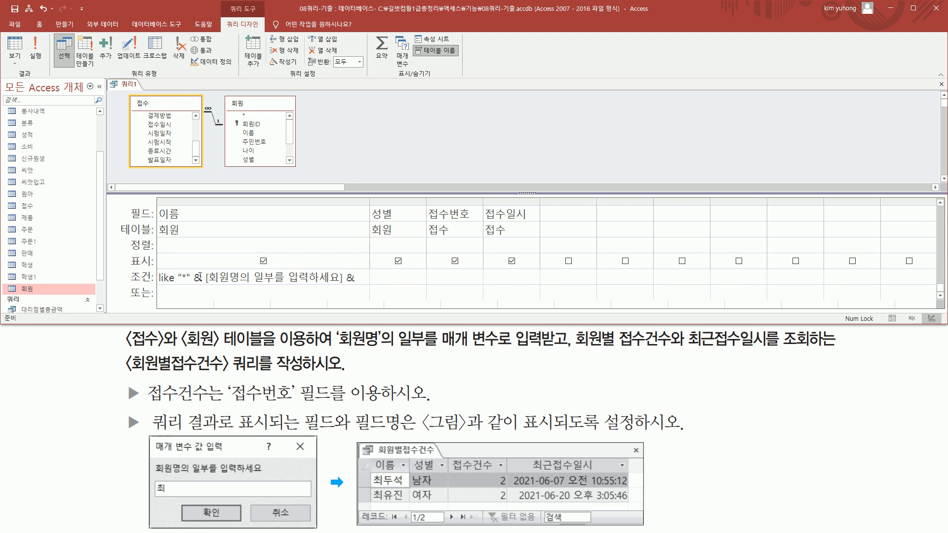
pyautogui.write('*"')
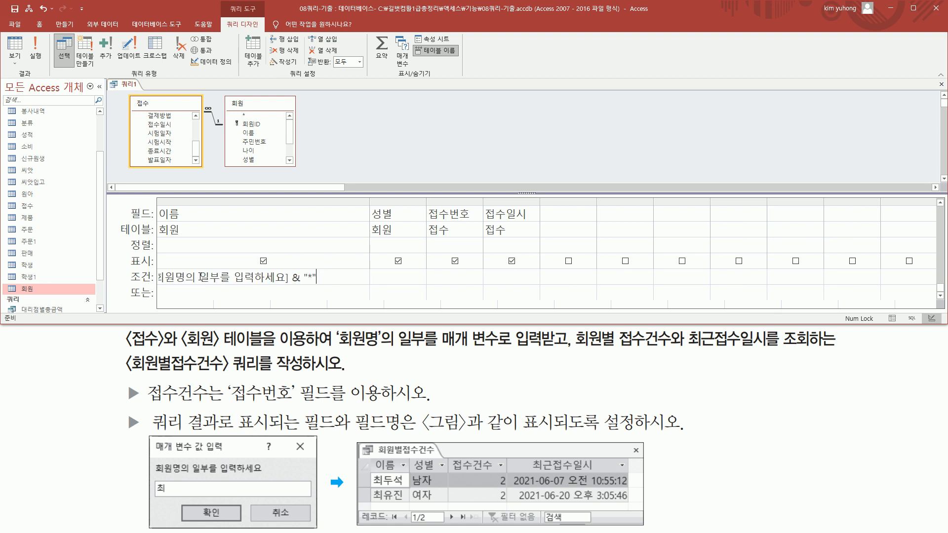
pyautogui.press('Return')
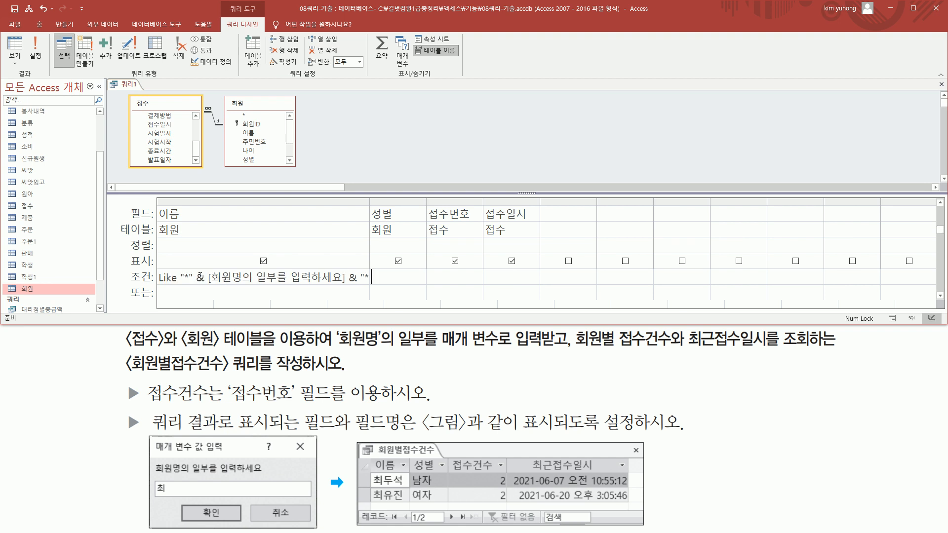
pyautogui.moveTo(370, 201); pyautogui.dragTo(408, 202)
pyautogui.moveTo(155, 286)
pyautogui.mouseDown()
pyautogui.moveTo(390, 284)
pyautogui.moveTo(383, 268)
pyautogui.mouseUp()
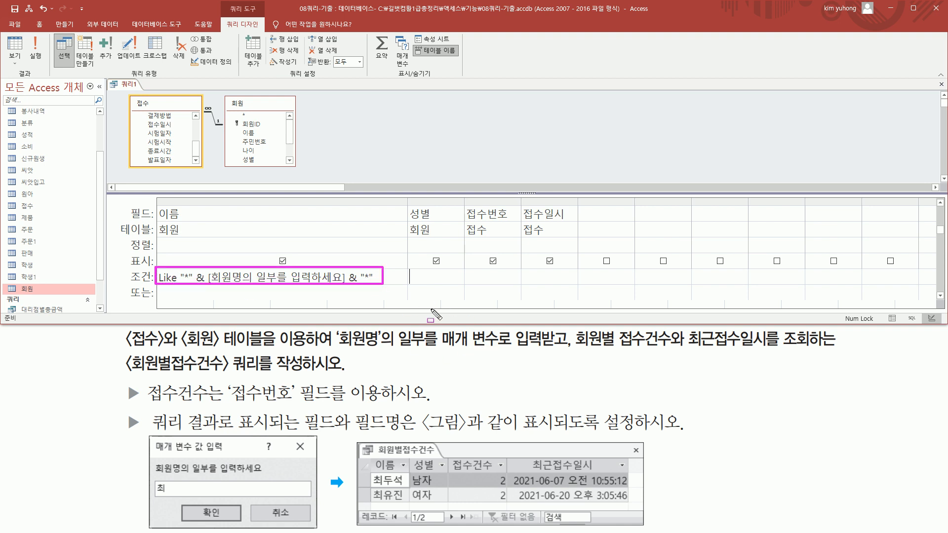
pyautogui.press('Escape')
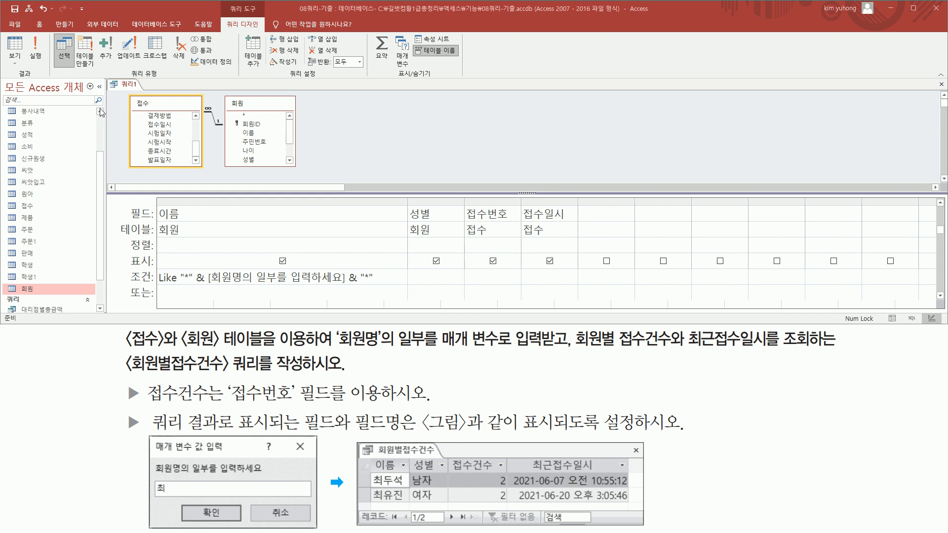
# Run the query with 최 as the partial member name and review the repeated name, gender and receipt number records
pyautogui.click(38, 55)
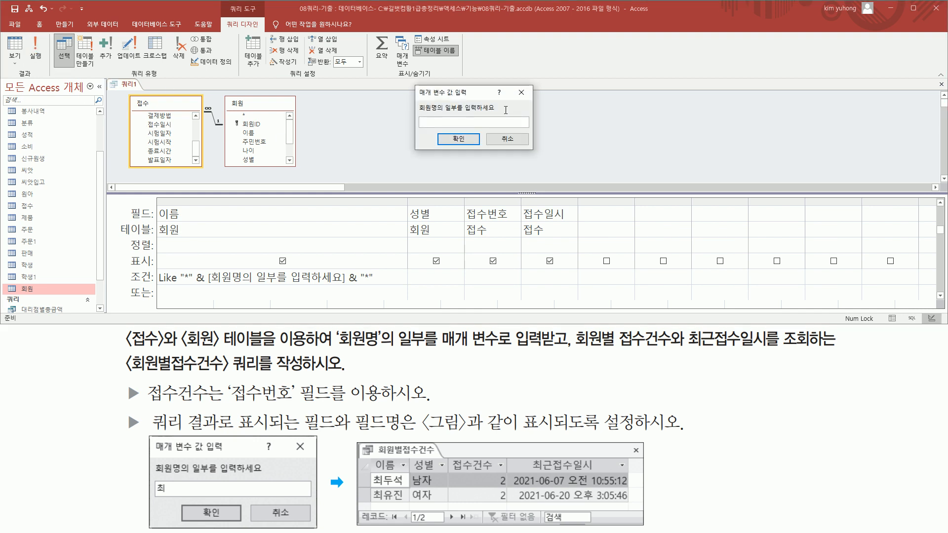
pyautogui.moveTo(413, 81)
pyautogui.mouseDown()
pyautogui.moveTo(491, 138)
pyautogui.moveTo(535, 150)
pyautogui.mouseUp()
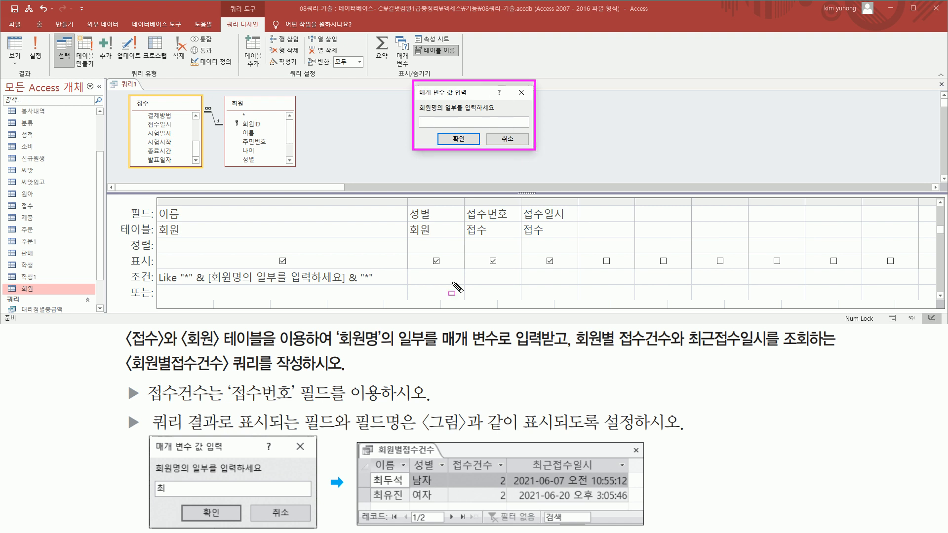
pyautogui.moveTo(143, 437)
pyautogui.mouseDown()
pyautogui.moveTo(182, 478)
pyautogui.moveTo(317, 527)
pyautogui.mouseUp()
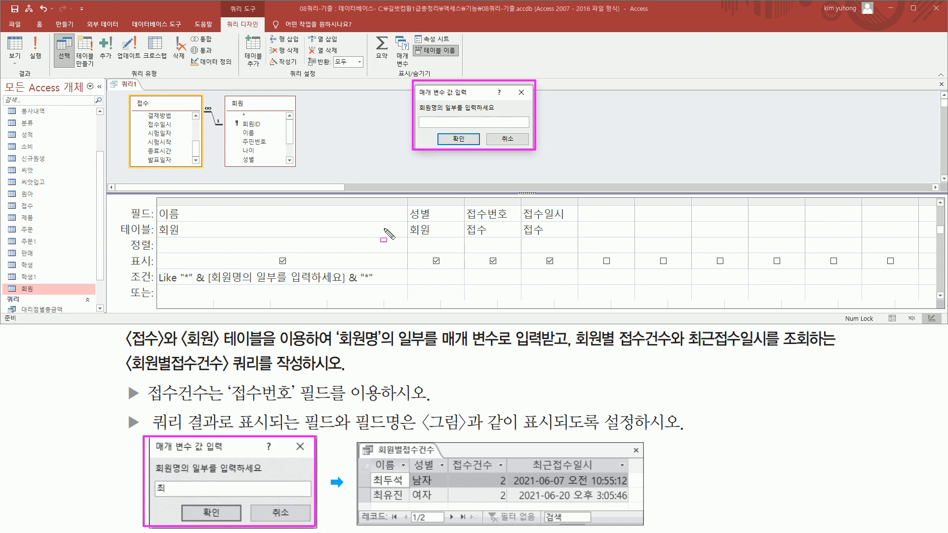
pyautogui.press('Escape')
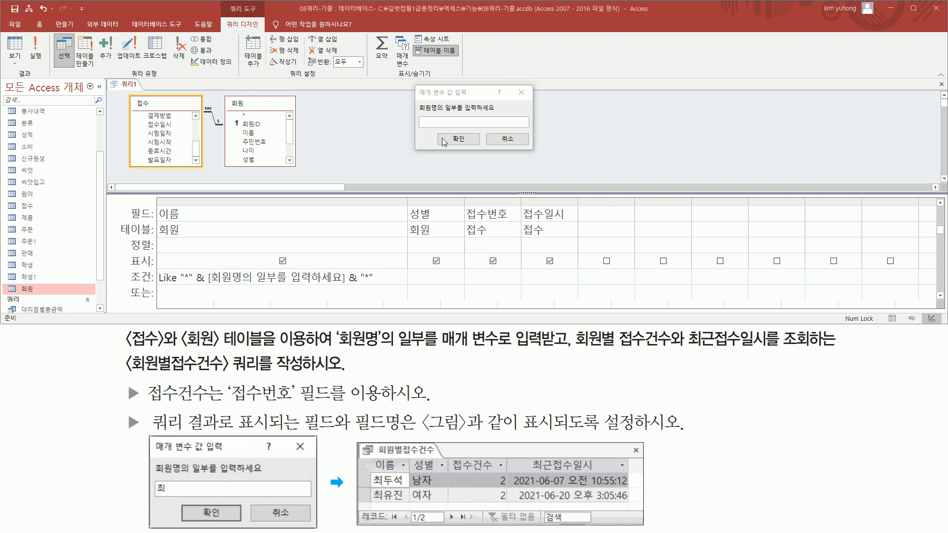
pyautogui.write('chl')
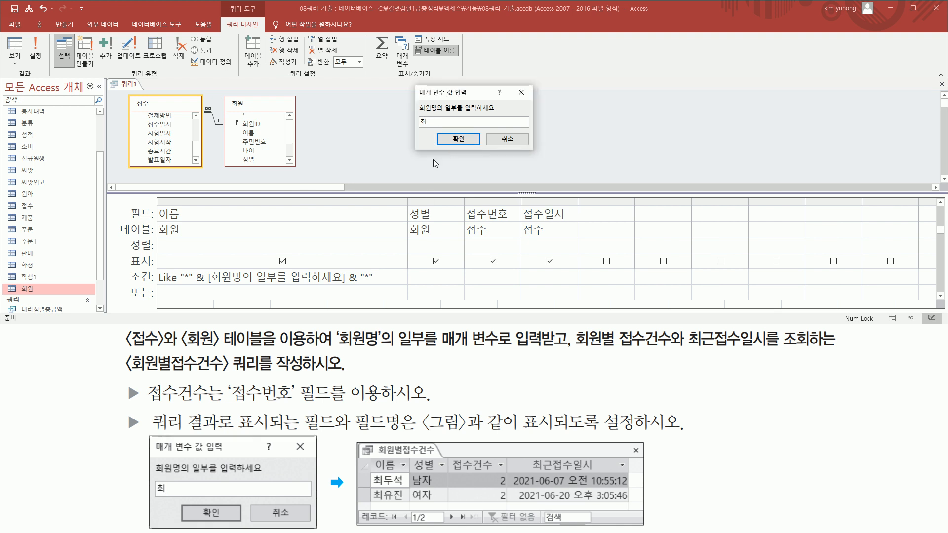
pyautogui.click(457, 140)
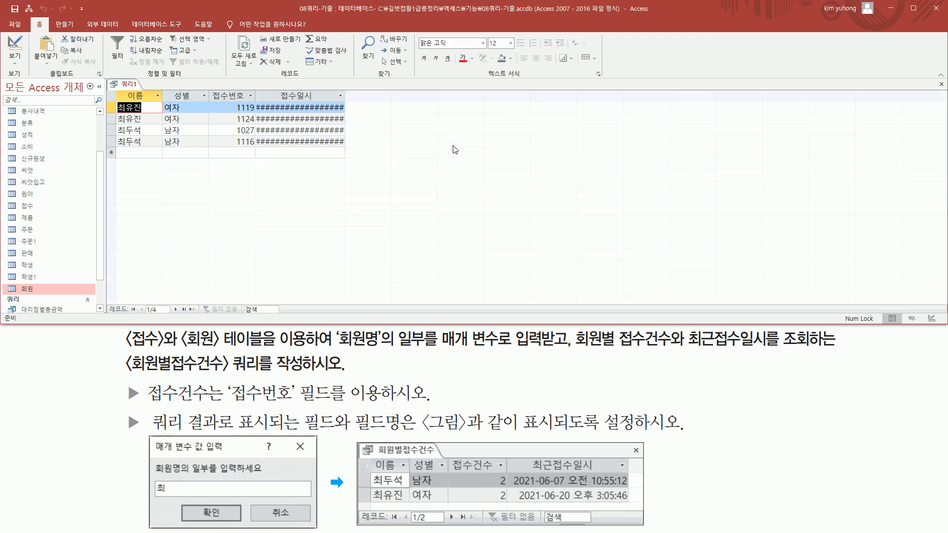
pyautogui.moveTo(117, 98); pyautogui.dragTo(129, 152)
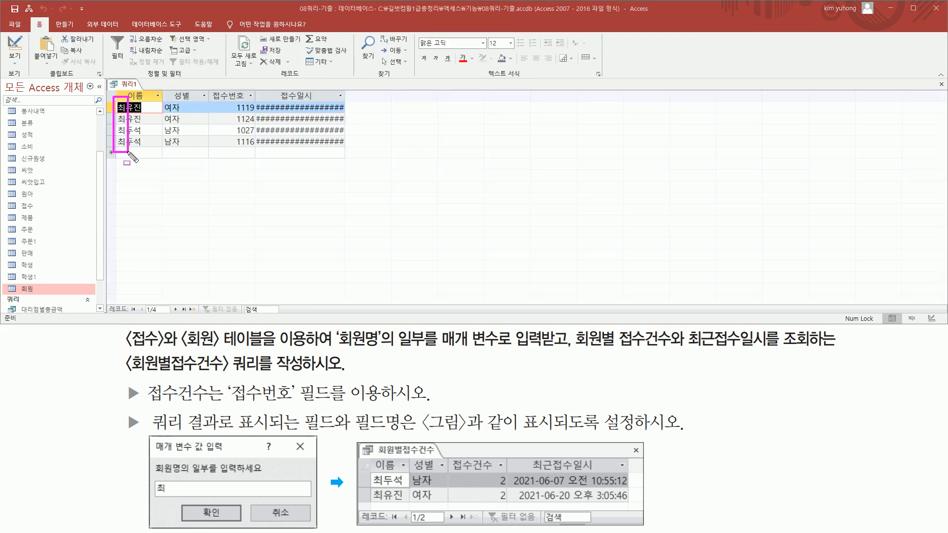
pyautogui.moveTo(128, 151); pyautogui.dragTo(125, 152)
pyautogui.moveTo(113, 93)
pyautogui.mouseDown()
pyautogui.moveTo(153, 123)
pyautogui.moveTo(166, 157)
pyautogui.moveTo(158, 148)
pyautogui.mouseUp()
pyautogui.moveTo(161, 97)
pyautogui.mouseDown()
pyautogui.moveTo(187, 119)
pyautogui.moveTo(183, 148)
pyautogui.mouseUp()
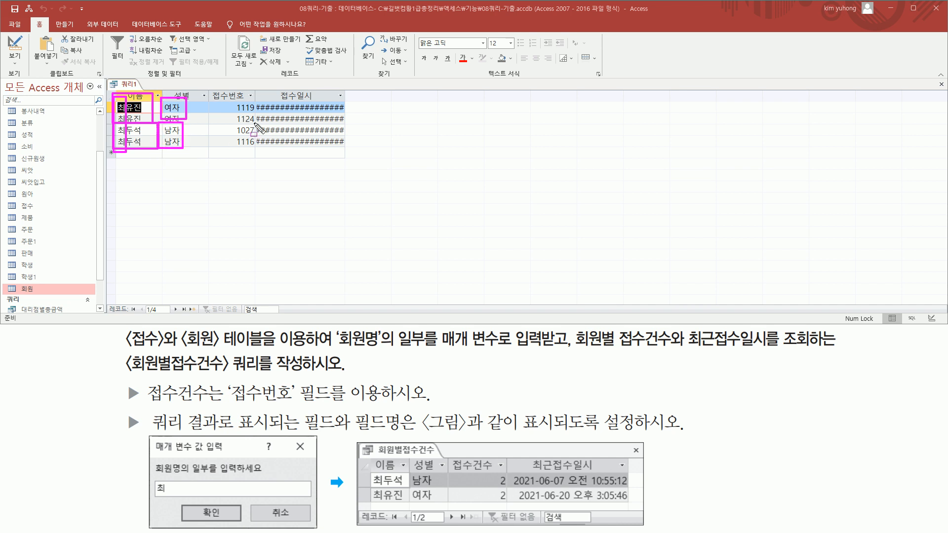
pyautogui.moveTo(228, 98); pyautogui.dragTo(258, 122)
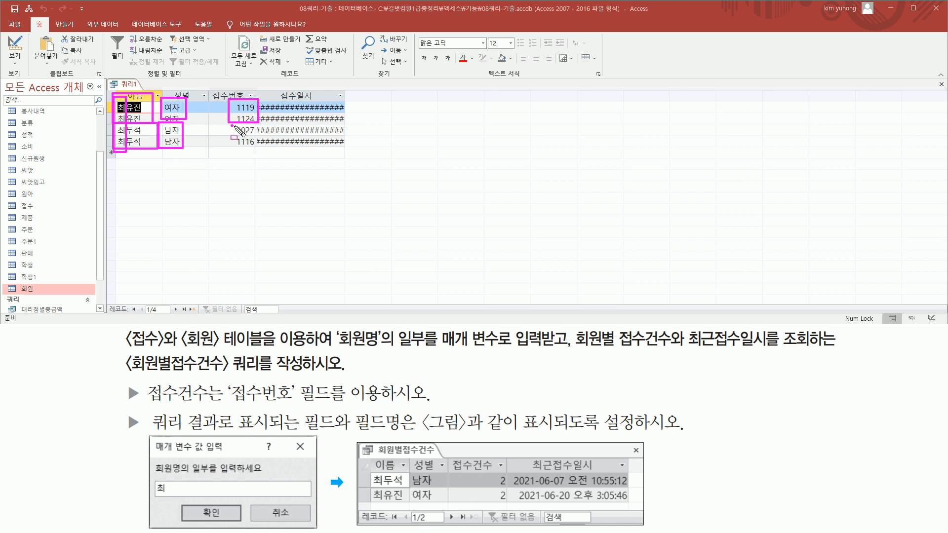
pyautogui.press('Escape')
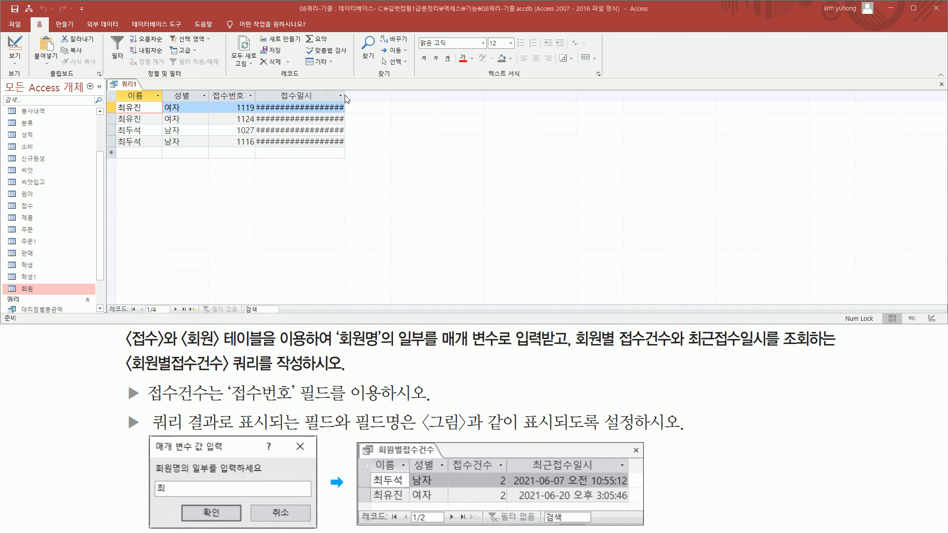
# Widen the 접수일시 column in the query results to fit the full date and time values
pyautogui.click(341, 95)
pyautogui.click(341, 95)
pyautogui.moveTo(345, 95)
pyautogui.mouseDown()
pyautogui.moveTo(375, 95)
pyautogui.moveTo(355, 94)
pyautogui.mouseUp()
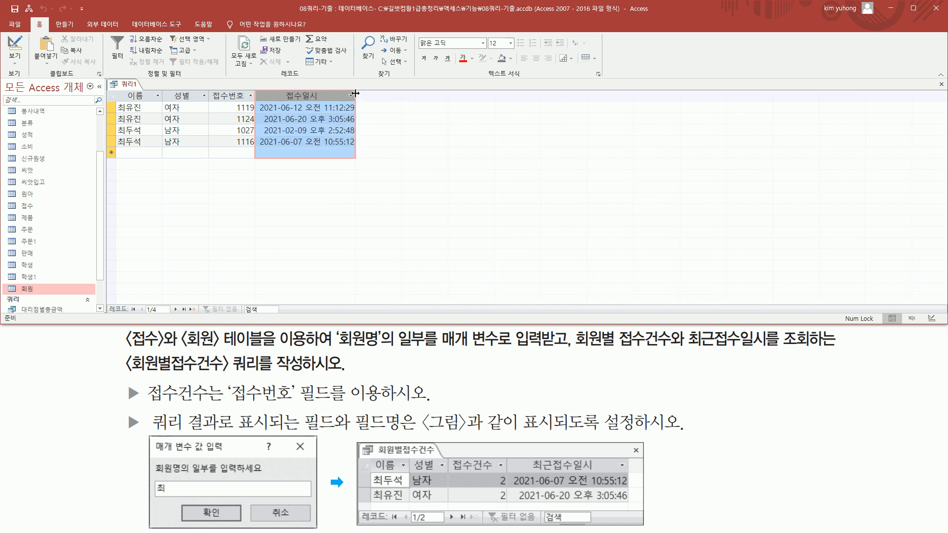
pyautogui.click(307, 152)
# Compare each member's 접수일시 values with the latest receipt dates required in the expected result
pyautogui.moveTo(114, 123); pyautogui.dragTo(150, 149)
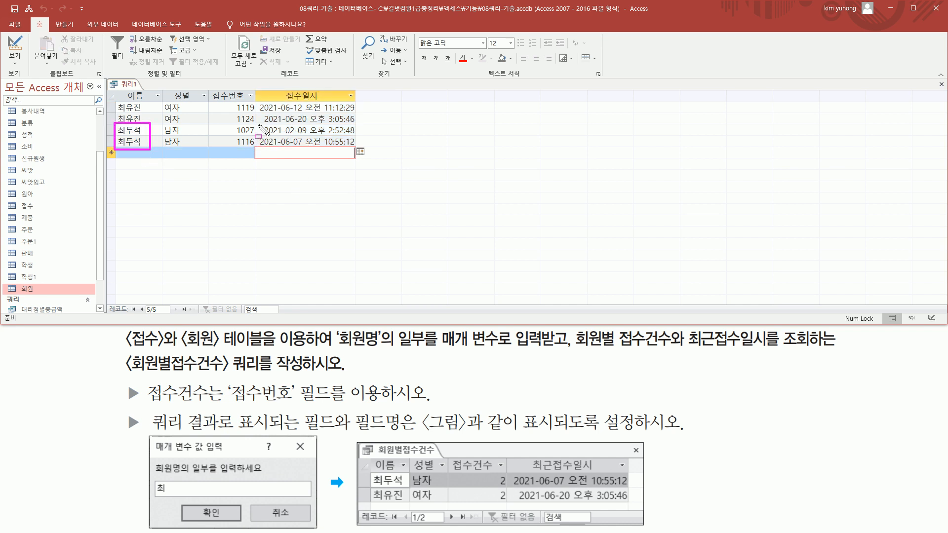
pyautogui.moveTo(255, 124)
pyautogui.mouseDown()
pyautogui.moveTo(327, 144)
pyautogui.moveTo(316, 136)
pyautogui.moveTo(359, 135)
pyautogui.mouseUp()
pyautogui.moveTo(256, 135); pyautogui.dragTo(358, 147)
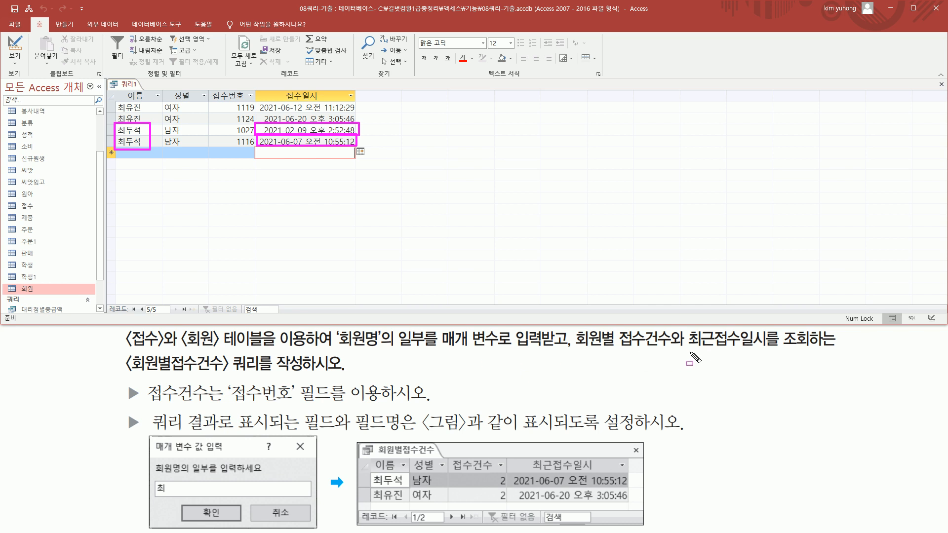
pyautogui.moveTo(686, 349); pyautogui.dragTo(817, 348)
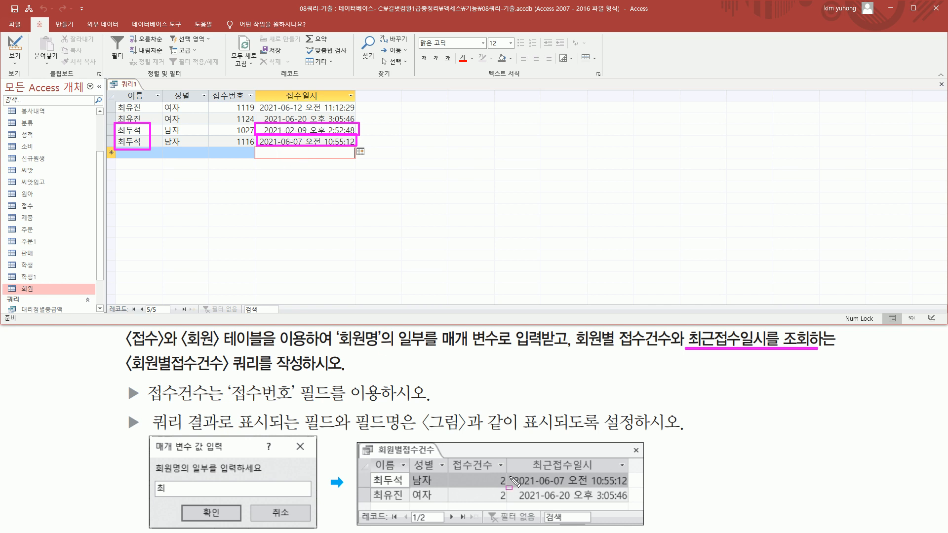
pyautogui.moveTo(371, 486); pyautogui.dragTo(403, 486)
pyautogui.moveTo(510, 487); pyautogui.dragTo(636, 487)
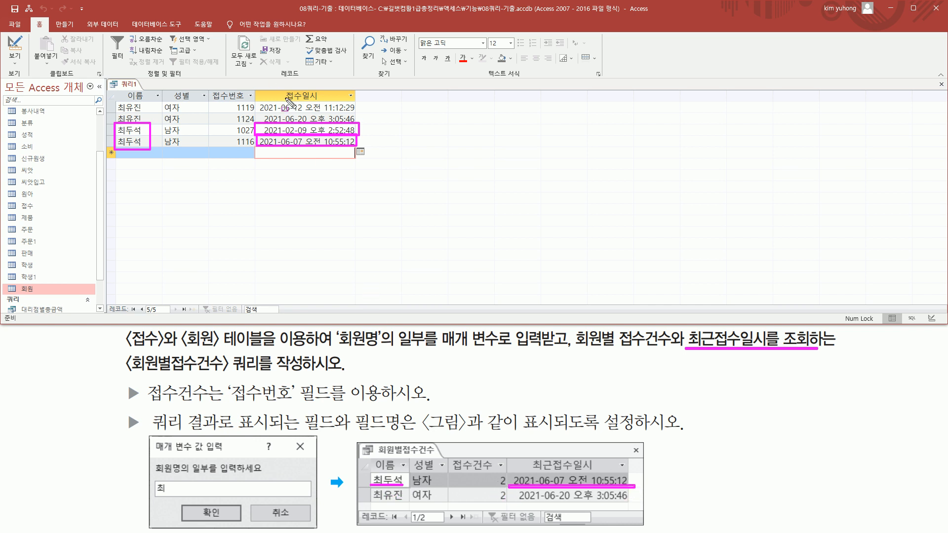
pyautogui.moveTo(280, 112)
pyautogui.mouseDown()
pyautogui.moveTo(318, 124)
pyautogui.moveTo(296, 121)
pyautogui.moveTo(307, 126)
pyautogui.mouseUp()
pyautogui.moveTo(372, 498); pyautogui.dragTo(396, 498)
pyautogui.moveTo(517, 502); pyautogui.dragTo(625, 502)
pyautogui.moveTo(545, 496); pyautogui.dragTo(551, 496)
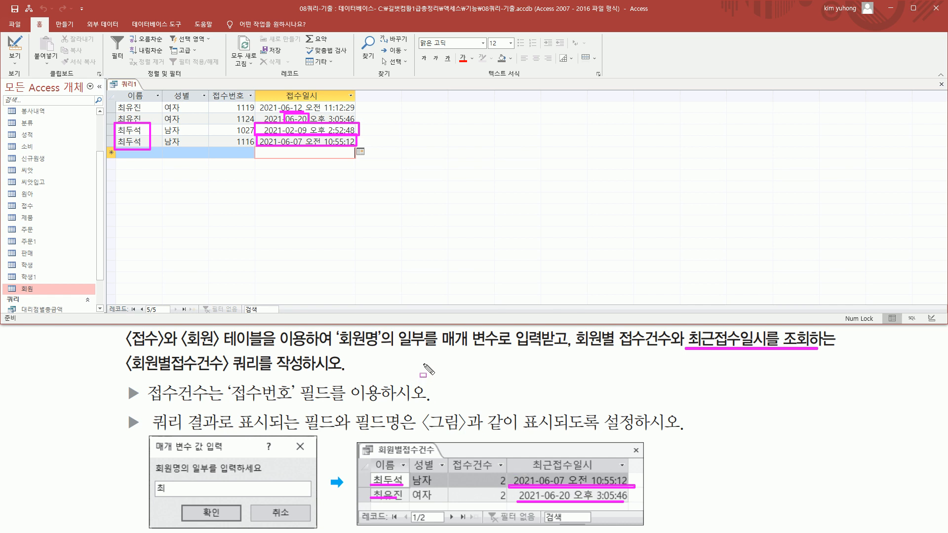
pyautogui.press('e')
pyautogui.moveTo(257, 123); pyautogui.dragTo(360, 133)
pyautogui.moveTo(256, 135); pyautogui.dragTo(369, 146)
pyautogui.moveTo(260, 101); pyautogui.dragTo(343, 112)
pyautogui.moveTo(263, 113); pyautogui.dragTo(351, 123)
pyautogui.press('Escape')
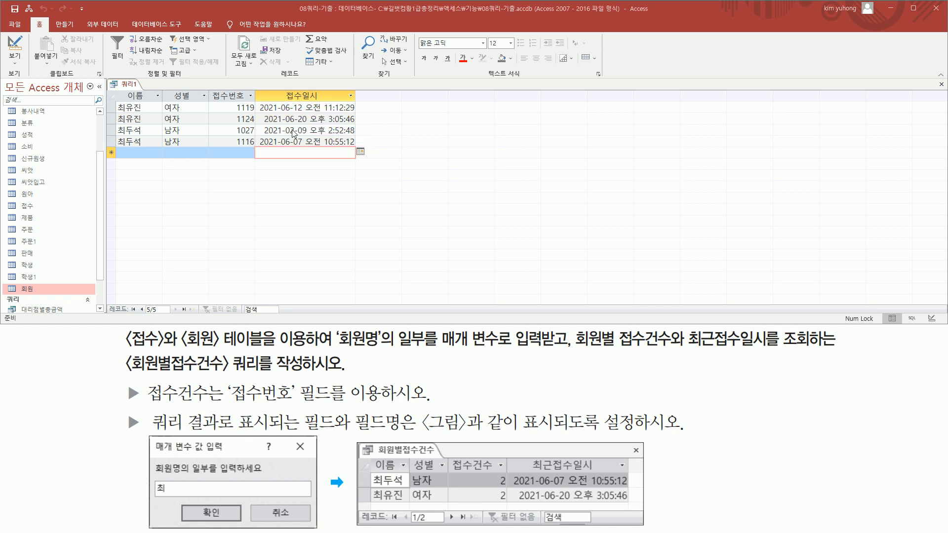
# Return the query to design view and check the 접수번호 column against the receipt count requirement
pyautogui.click(25, 51)
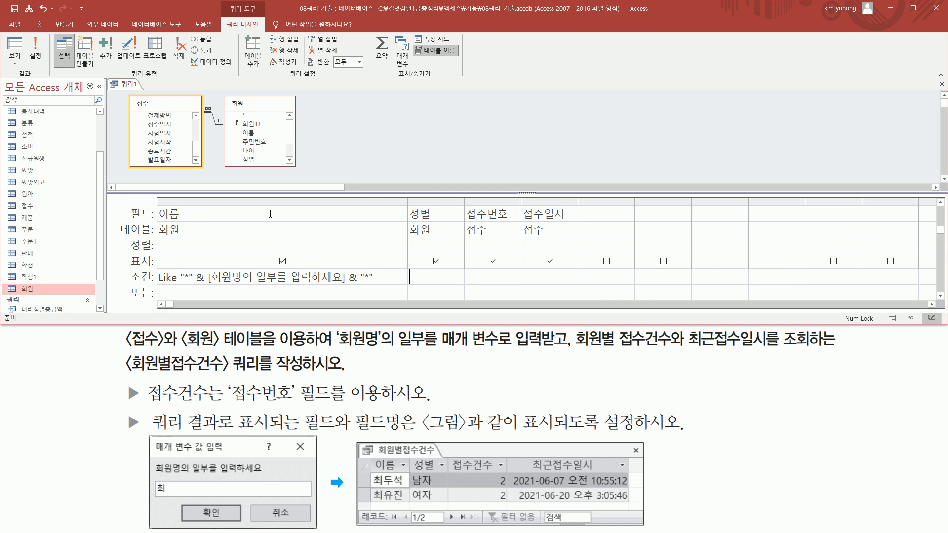
pyautogui.moveTo(146, 403)
pyautogui.mouseDown()
pyautogui.moveTo(218, 402)
pyautogui.moveTo(219, 378)
pyautogui.moveTo(209, 379)
pyautogui.moveTo(330, 400)
pyautogui.mouseUp()
pyautogui.moveTo(472, 205)
pyautogui.mouseDown()
pyautogui.moveTo(467, 222)
pyautogui.moveTo(516, 221)
pyautogui.mouseUp()
pyautogui.press('Escape')
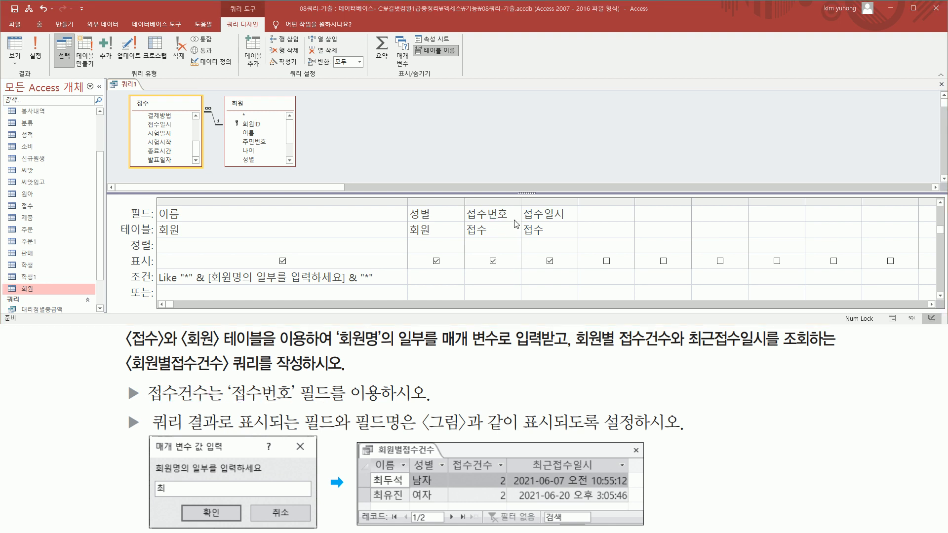
# Give the 접수번호 field the alias 접수건수 and widen its column to fit the full expression
pyautogui.click(473, 213)
pyautogui.write('접수건수:')
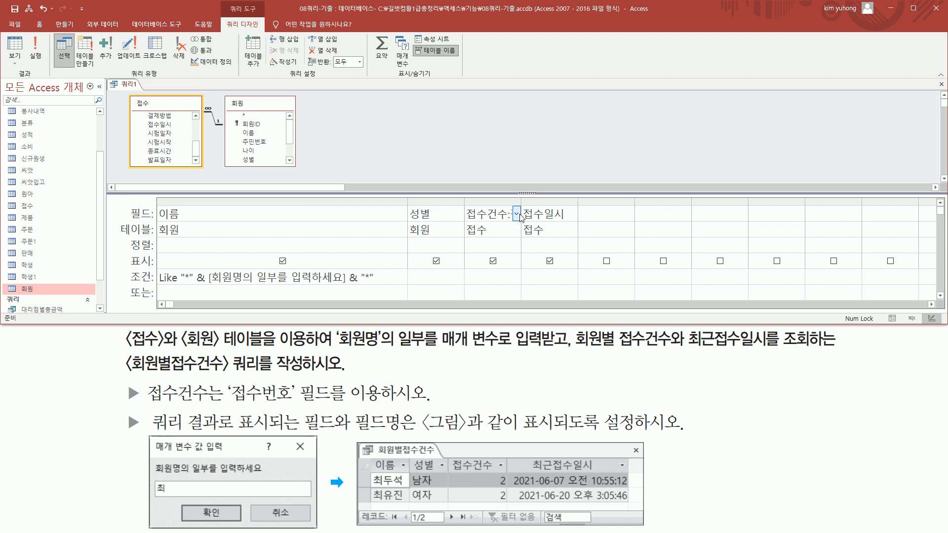
pyautogui.press('Tab')
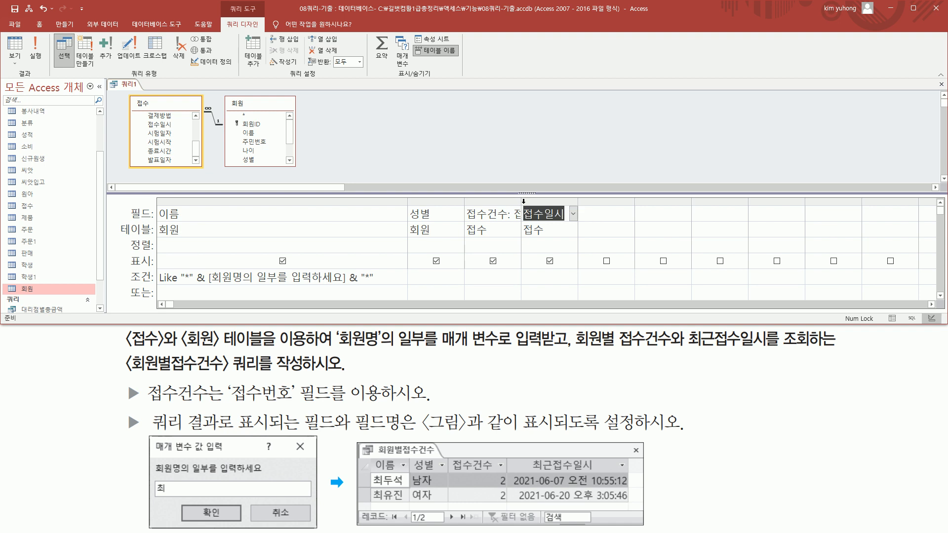
pyautogui.moveTo(521, 201); pyautogui.dragTo(578, 201)
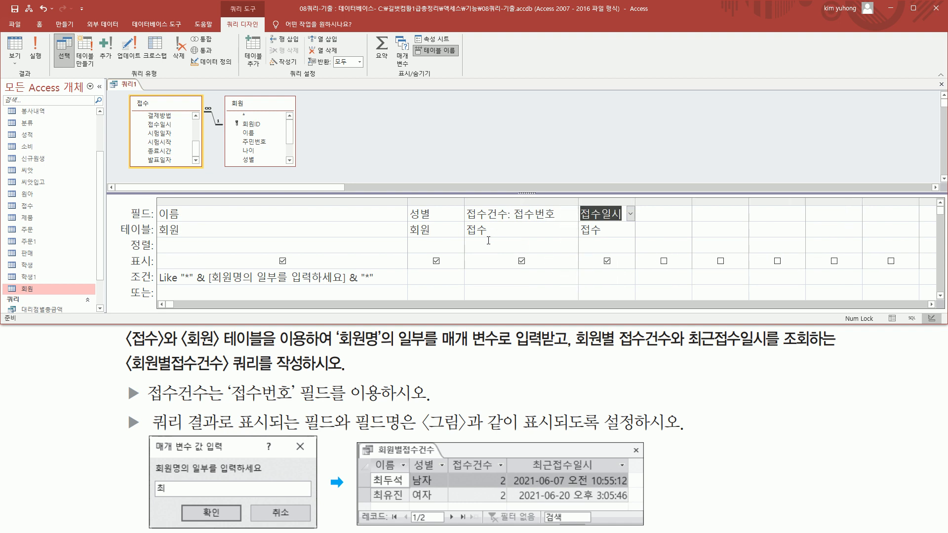
# Add the 요약 row to the query design so the 접수번호 records can be aggregated
pyautogui.moveTo(511, 205); pyautogui.dragTo(561, 224)
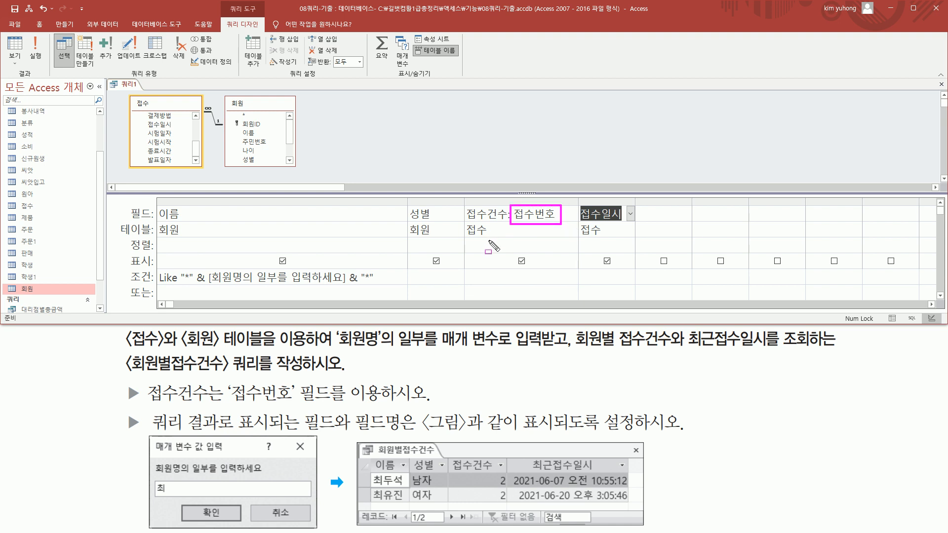
pyautogui.moveTo(371, 30); pyautogui.dragTo(389, 64)
pyautogui.press('Escape')
pyautogui.click(382, 49)
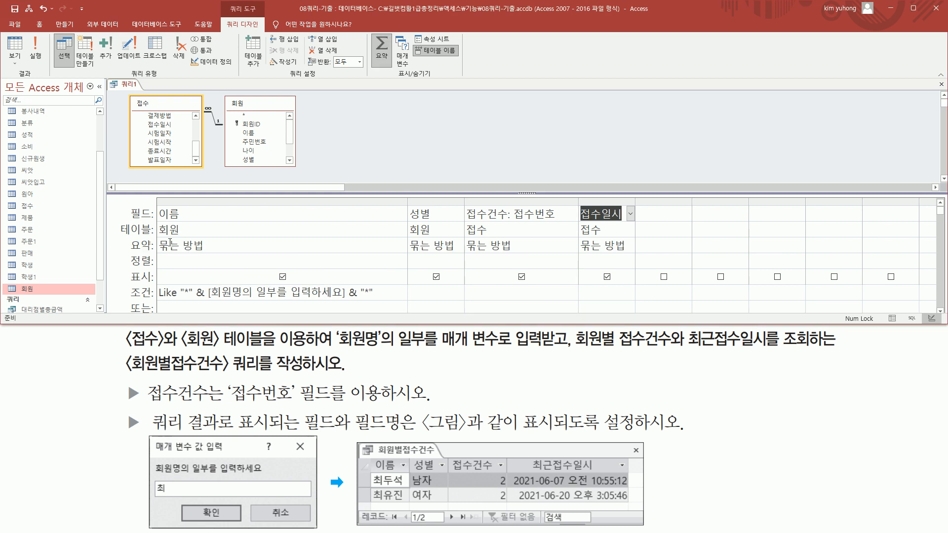
# Set the 접수건수 column's summary function to 개수
pyautogui.moveTo(126, 237); pyautogui.dragTo(152, 253)
pyautogui.moveTo(464, 238)
pyautogui.mouseDown()
pyautogui.moveTo(470, 249)
pyautogui.moveTo(536, 255)
pyautogui.mouseUp()
pyautogui.press('Escape')
pyautogui.click(573, 248)
pyautogui.click(573, 245)
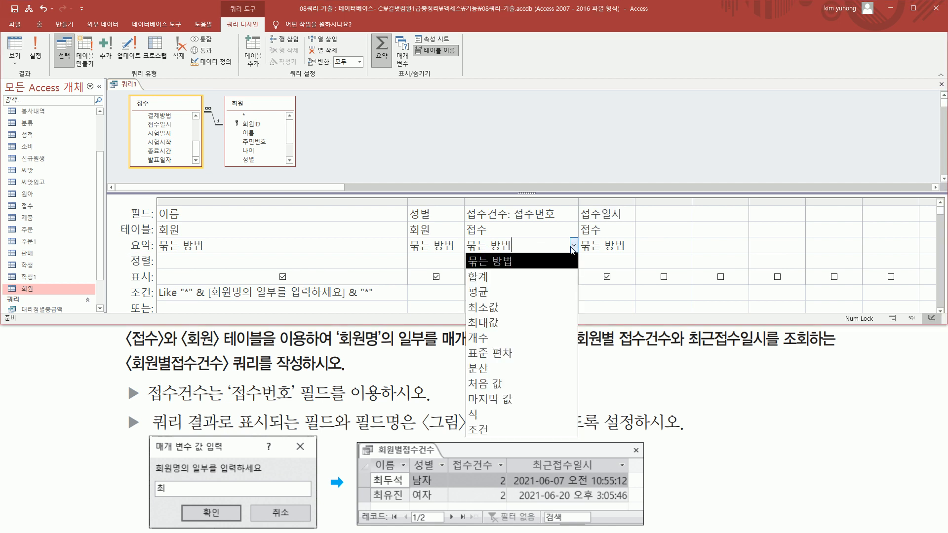
pyautogui.click(510, 340)
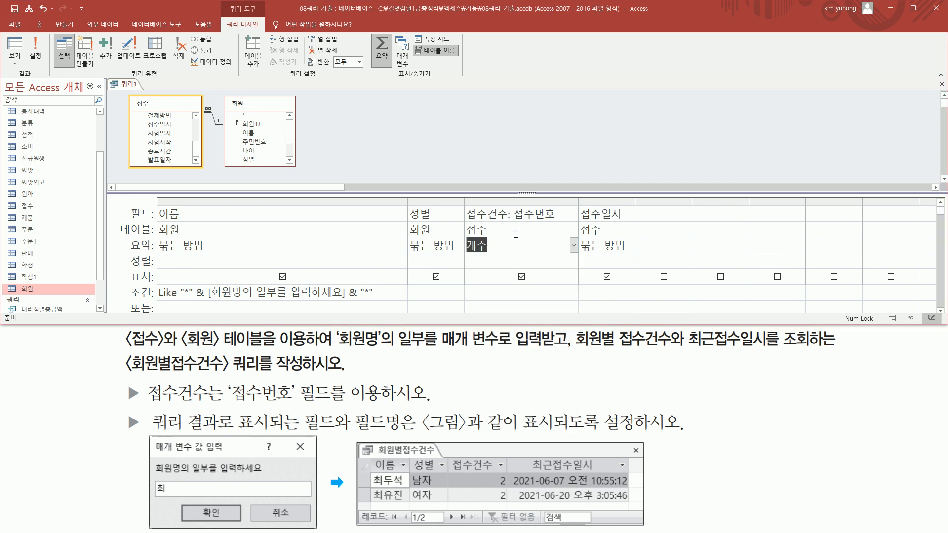
# Widen the 접수일시 column and give the field the alias 최근접수일시 as in the expected result
pyautogui.moveTo(581, 218); pyautogui.dragTo(634, 218)
pyautogui.moveTo(527, 453); pyautogui.dragTo(559, 476)
pyautogui.press('Escape')
pyautogui.moveTo(633, 202); pyautogui.dragTo(716, 202)
pyautogui.click(601, 213)
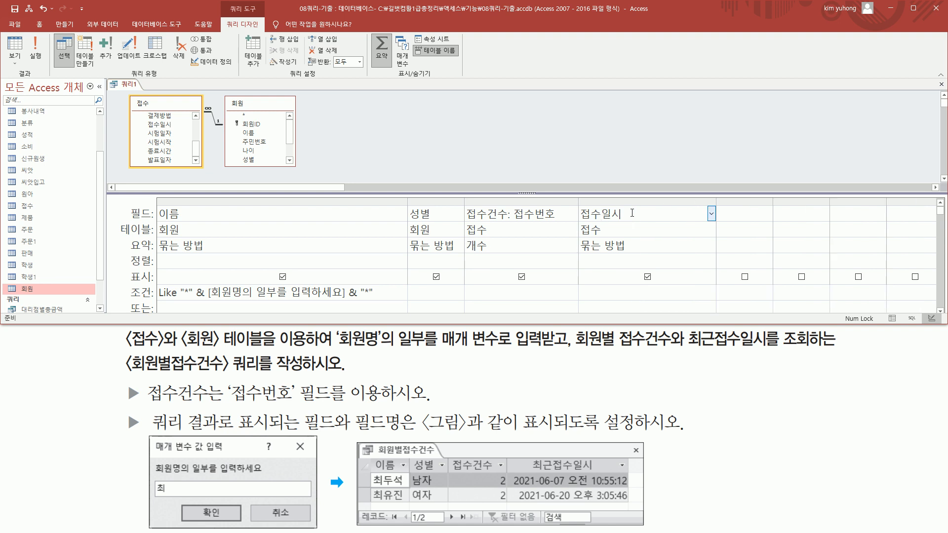
pyautogui.write('최근접숭일시:접수일시')
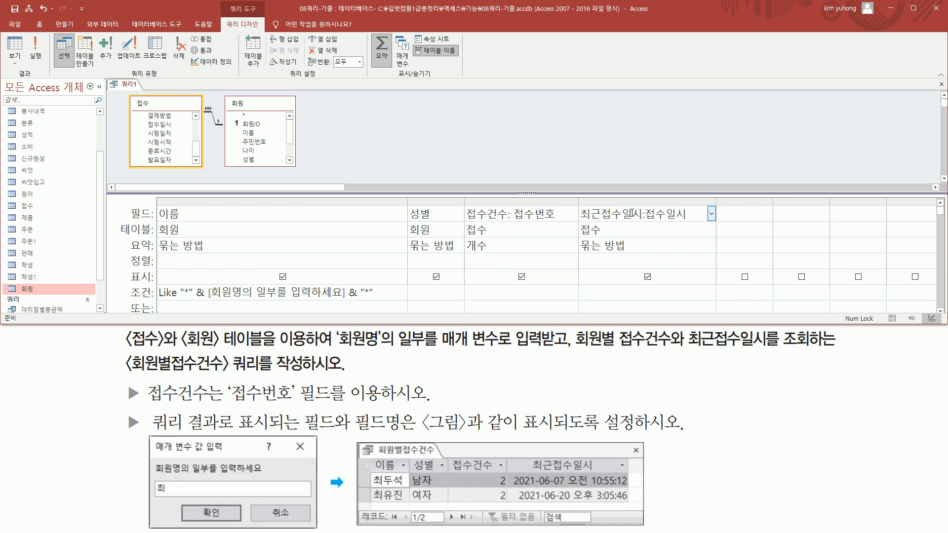
pyautogui.press('Tab')
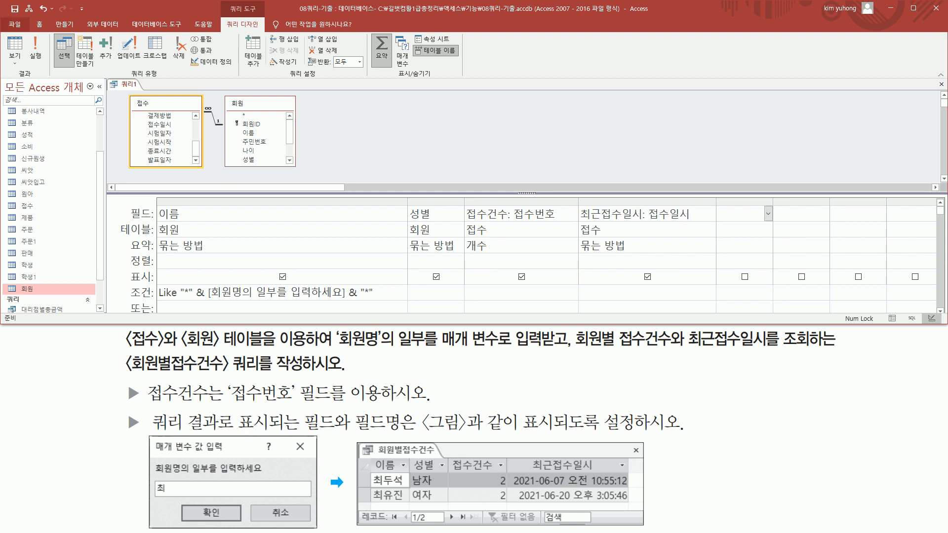
# Run the query with 최 as the partial member name and examine how each member's records are grouped by date
pyautogui.click(36, 46)
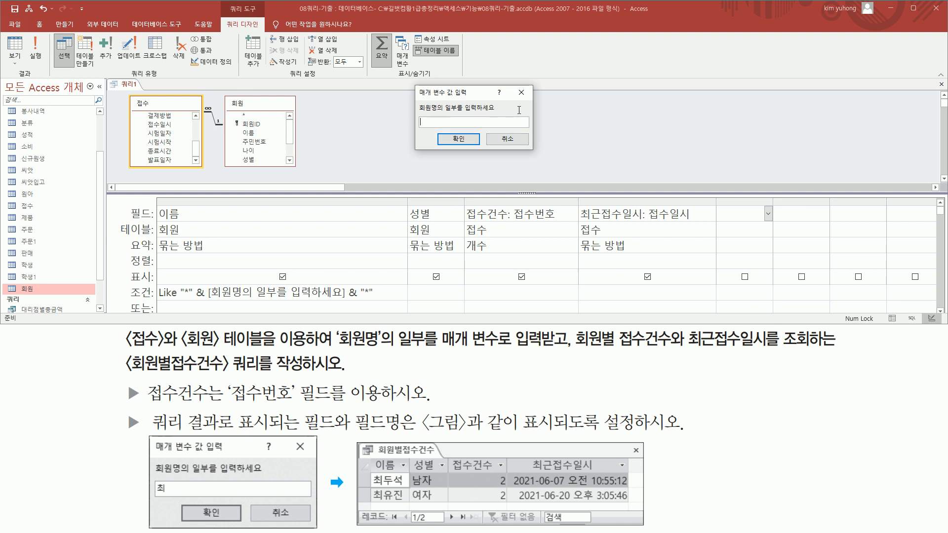
pyautogui.click(458, 139)
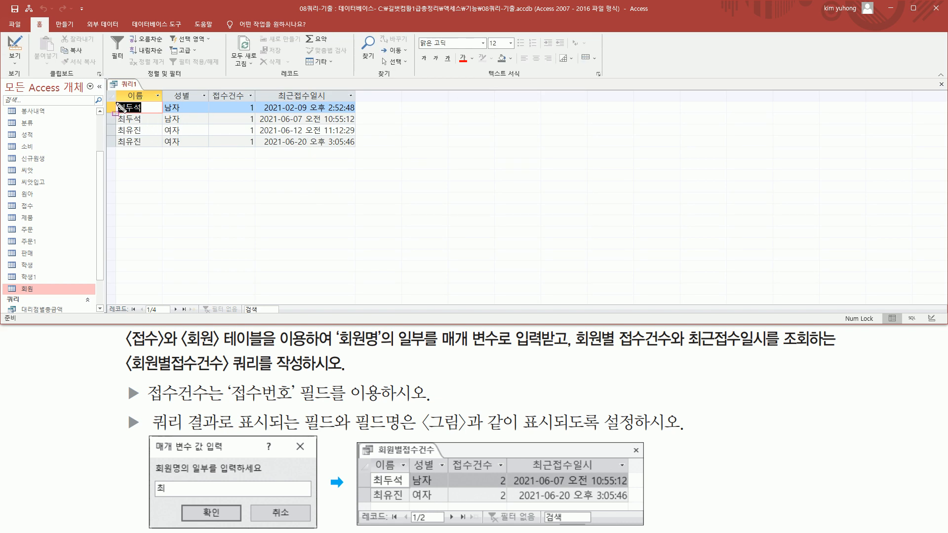
pyautogui.moveTo(115, 101); pyautogui.dragTo(367, 123)
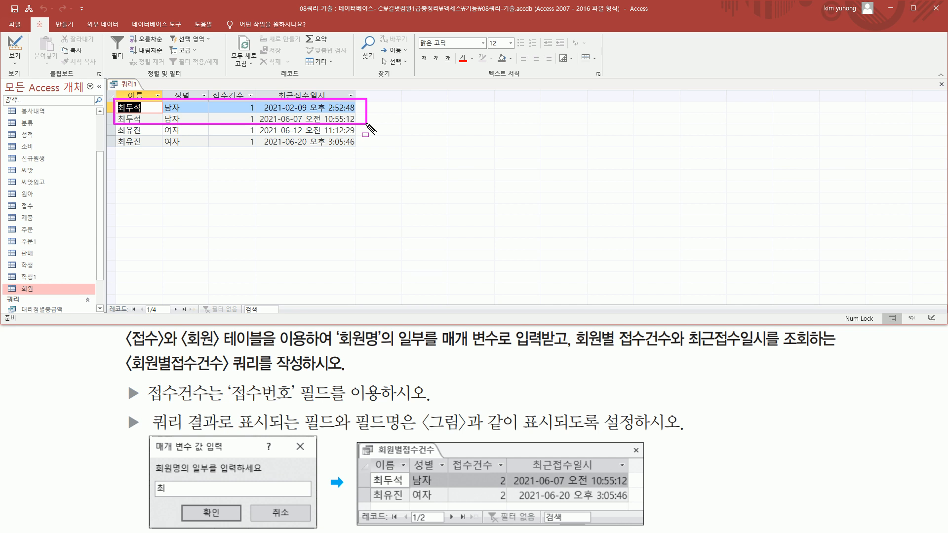
pyautogui.moveTo(260, 114); pyautogui.dragTo(356, 123)
pyautogui.moveTo(114, 124)
pyautogui.mouseDown()
pyautogui.moveTo(213, 149)
pyautogui.moveTo(383, 149)
pyautogui.mouseUp()
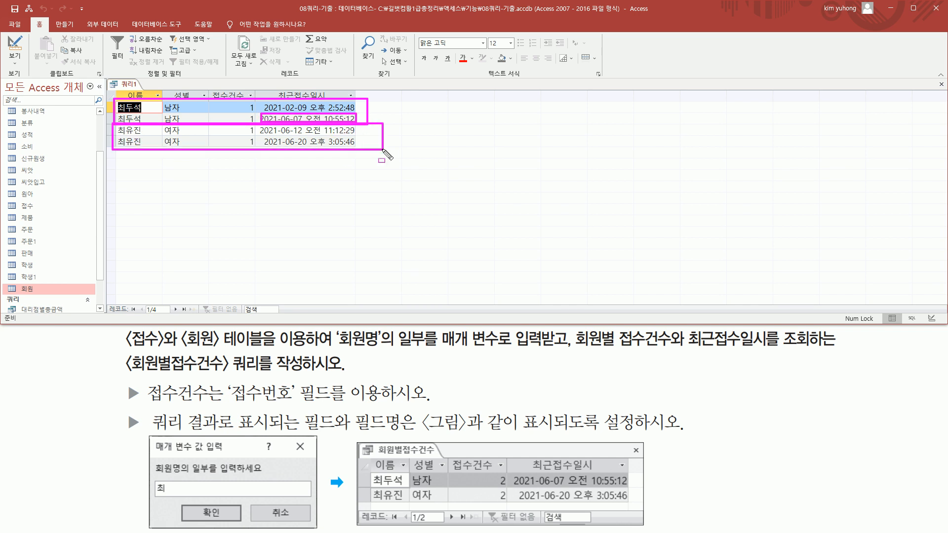
pyautogui.moveTo(262, 136); pyautogui.dragTo(357, 147)
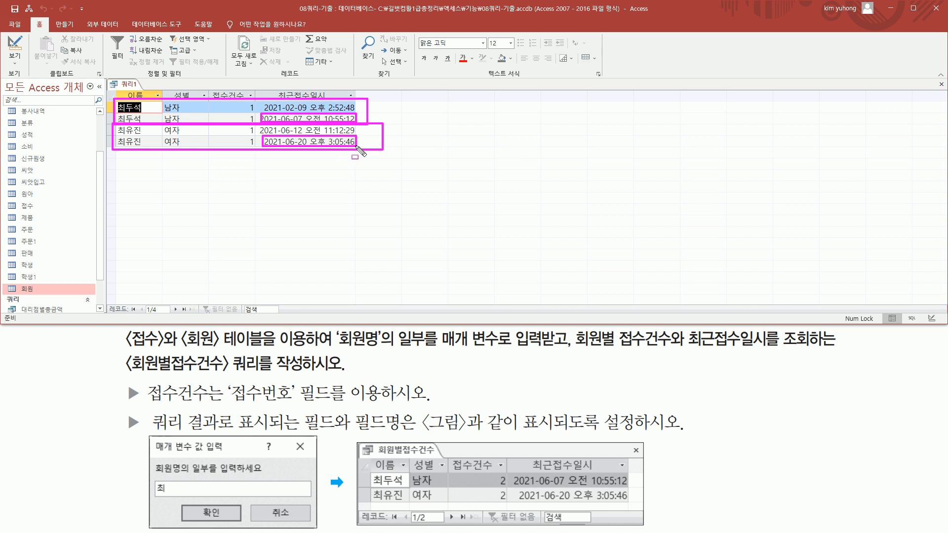
pyautogui.moveTo(114, 127)
pyautogui.mouseDown()
pyautogui.moveTo(317, 136)
pyautogui.moveTo(363, 129)
pyautogui.mouseUp()
pyautogui.moveTo(113, 107); pyautogui.dragTo(141, 106)
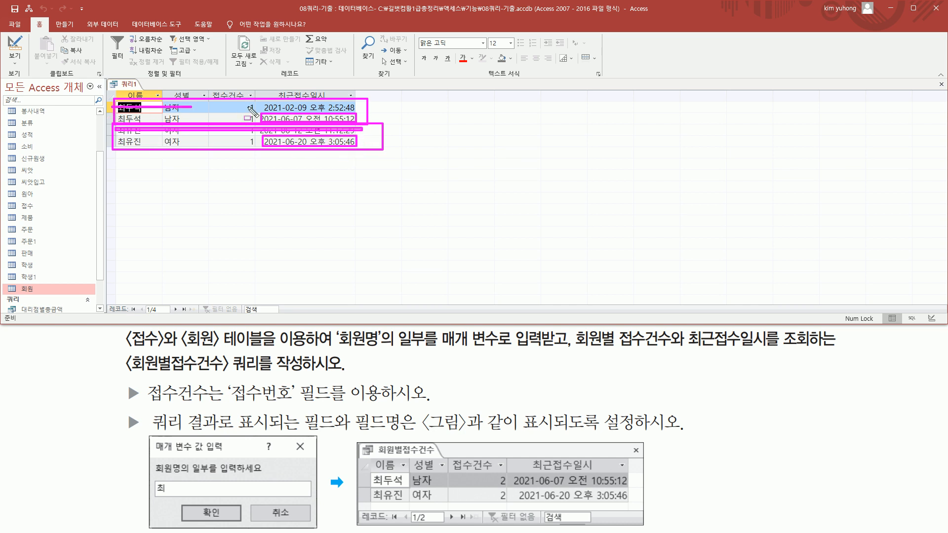
pyautogui.press('Escape')
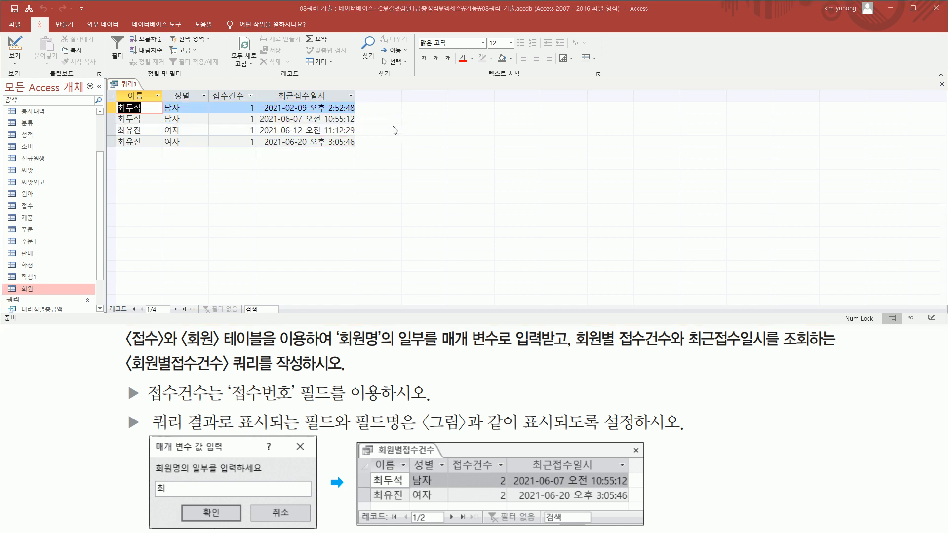
# Try 처음 값 as the 최근접수일시 summary function and run the query with 최 to check the dates
pyautogui.click(15, 45)
pyautogui.click(636, 245)
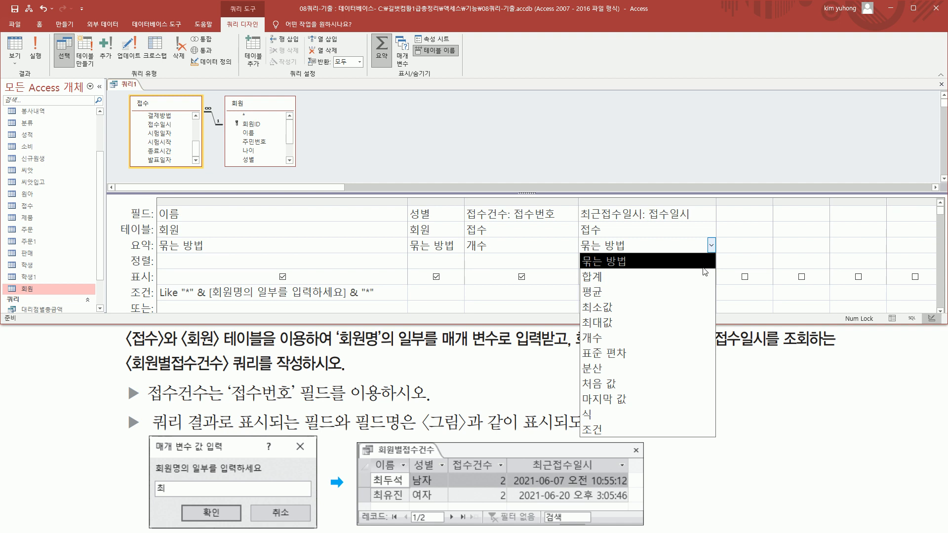
pyautogui.click(646, 384)
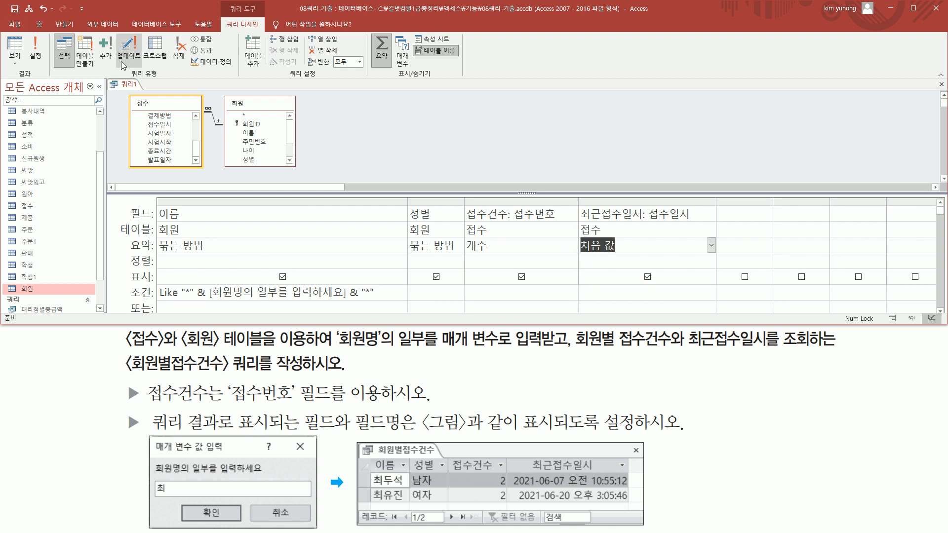
pyautogui.click(114, 85)
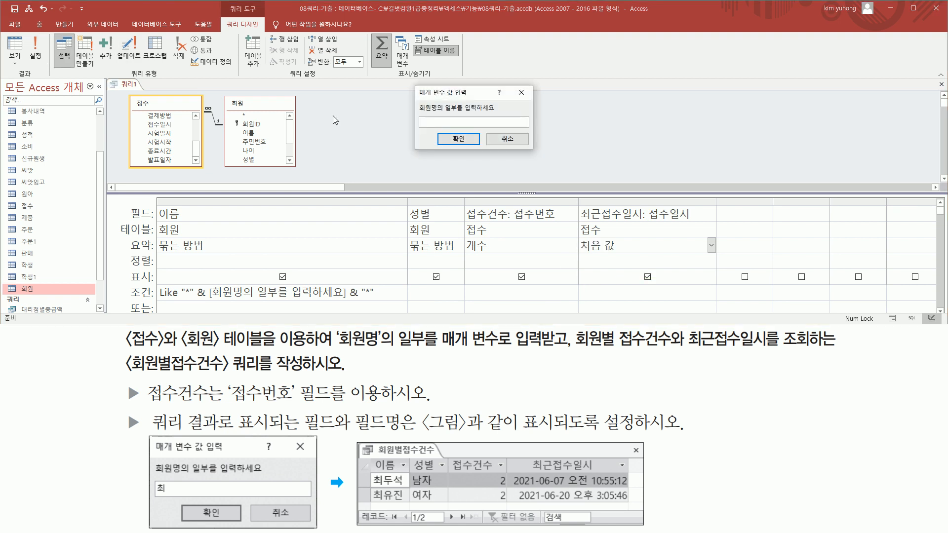
pyautogui.write('최')
pyautogui.press('Return')
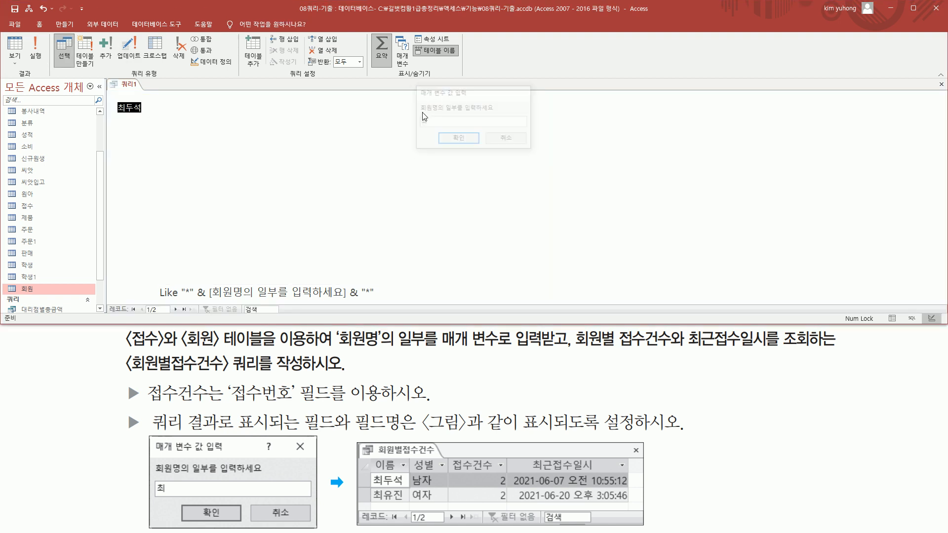
pyautogui.moveTo(275, 101)
pyautogui.mouseDown()
pyautogui.moveTo(322, 112)
pyautogui.moveTo(297, 121)
pyautogui.moveTo(310, 124)
pyautogui.mouseUp()
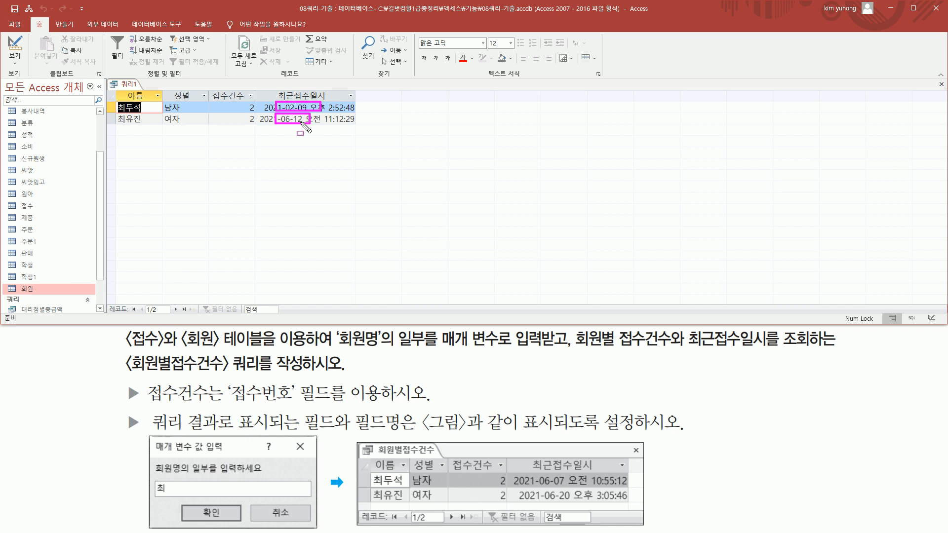
pyautogui.press('Escape')
# Return to design view and set the 최근접수일시 column's summary function to 마지막 값
pyautogui.click(14, 47)
pyautogui.click(711, 246)
pyautogui.click(643, 398)
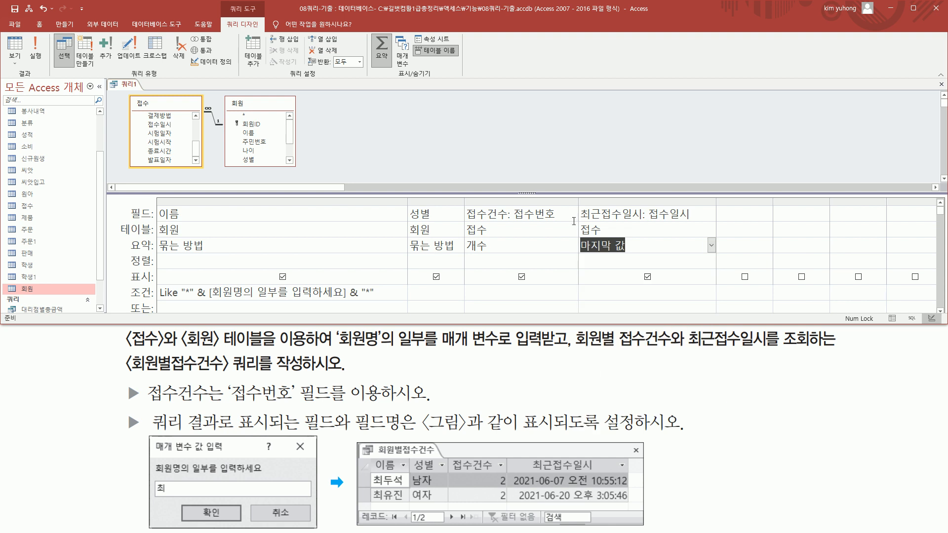
# Run the query with 최 as the partial member name and check each member's 최근접수일시 date
pyautogui.click(35, 49)
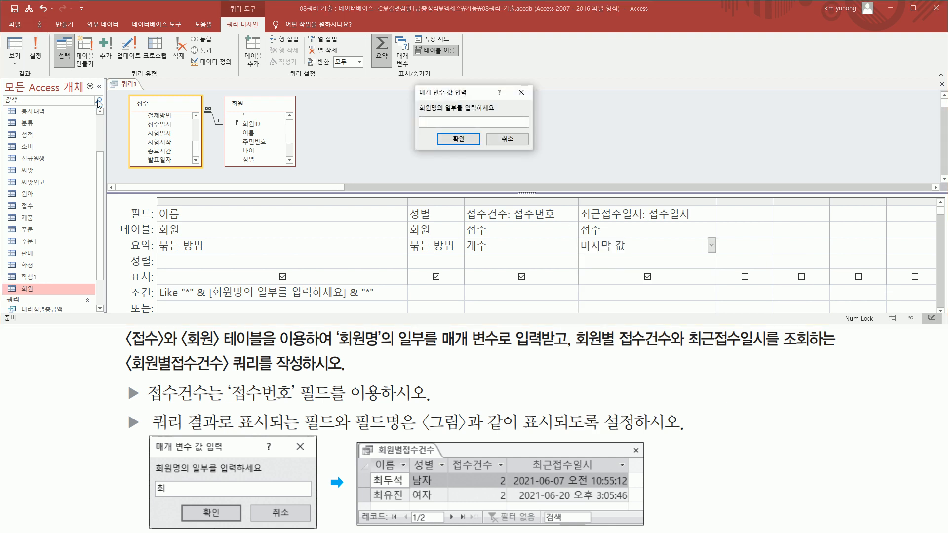
pyautogui.write('최')
pyautogui.press('Return')
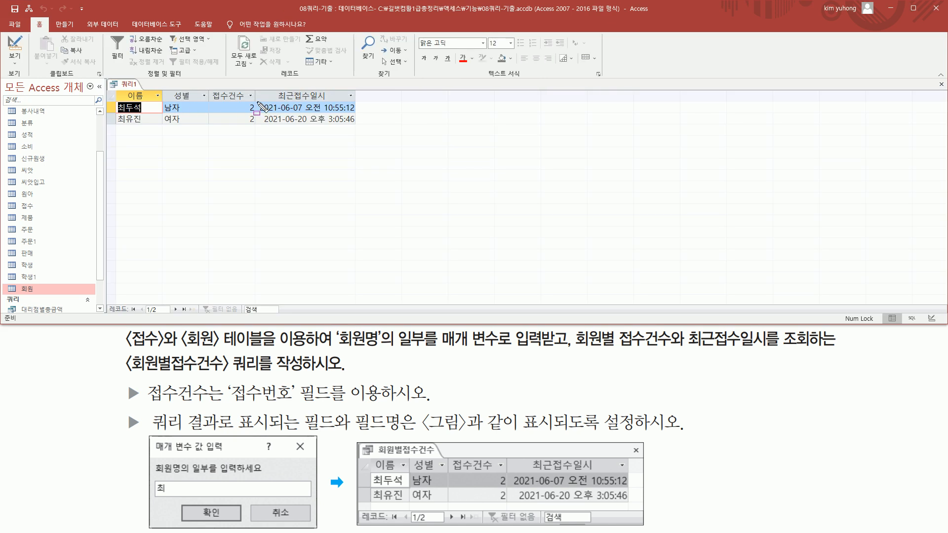
pyautogui.moveTo(257, 99)
pyautogui.mouseDown()
pyautogui.moveTo(328, 118)
pyautogui.moveTo(364, 116)
pyautogui.moveTo(363, 127)
pyautogui.mouseUp()
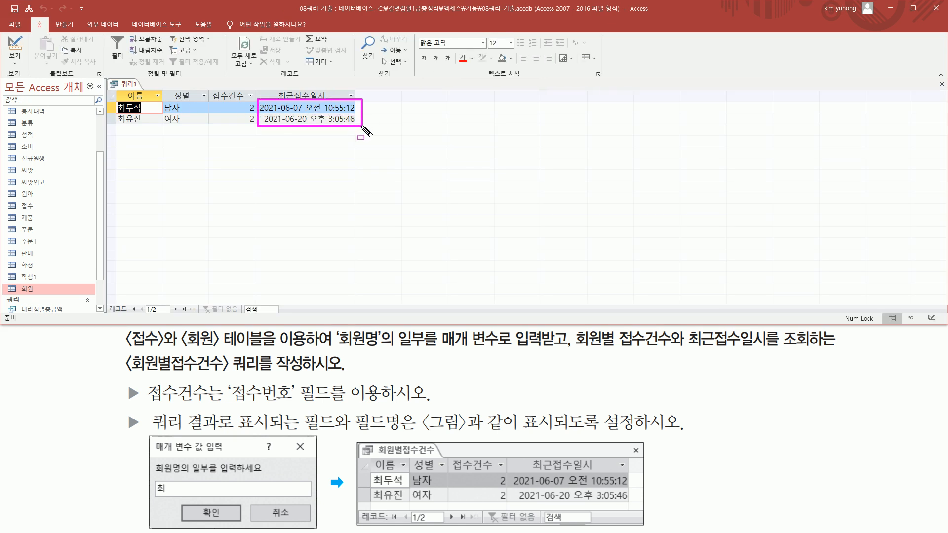
pyautogui.moveTo(277, 113)
pyautogui.mouseDown()
pyautogui.moveTo(300, 113)
pyautogui.moveTo(306, 124)
pyautogui.mouseUp()
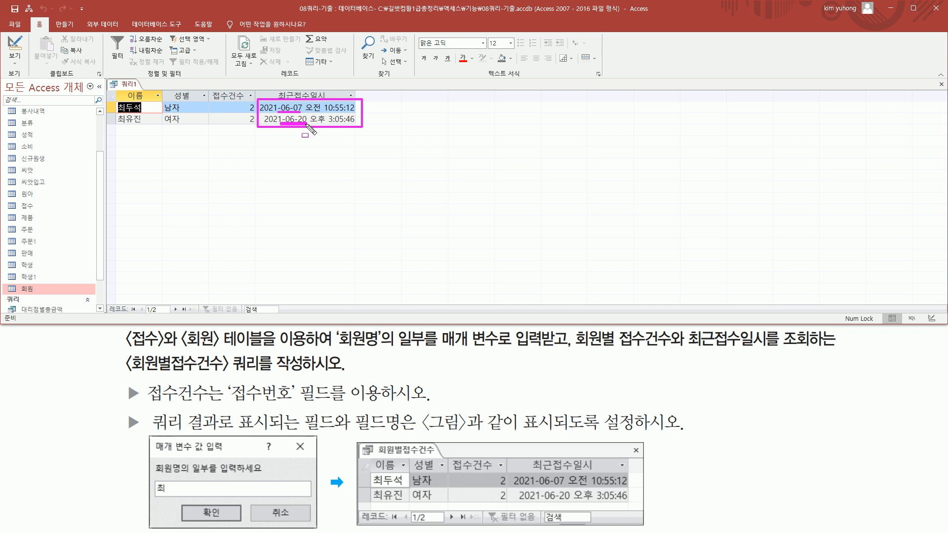
pyautogui.press('Escape')
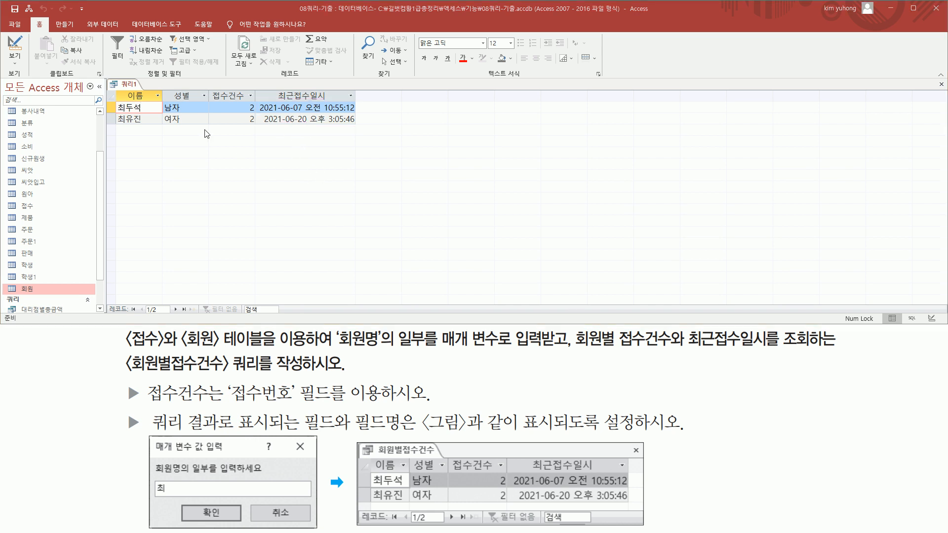
# Compare the result's field names and records with the expected 회원별접수건수 figure
pyautogui.moveTo(121, 87)
pyautogui.mouseDown()
pyautogui.moveTo(179, 103)
pyautogui.moveTo(359, 103)
pyautogui.mouseUp()
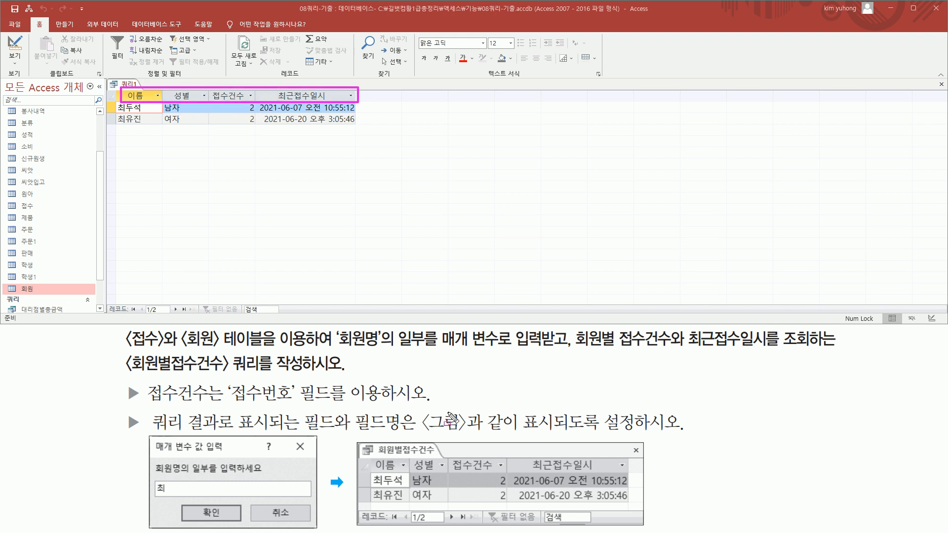
pyautogui.moveTo(374, 456); pyautogui.dragTo(640, 470)
pyautogui.moveTo(369, 473)
pyautogui.mouseDown()
pyautogui.moveTo(455, 497)
pyautogui.moveTo(647, 505)
pyautogui.mouseUp()
pyautogui.moveTo(114, 103)
pyautogui.mouseDown()
pyautogui.moveTo(154, 123)
pyautogui.moveTo(366, 126)
pyautogui.mouseUp()
pyautogui.press('Escape')
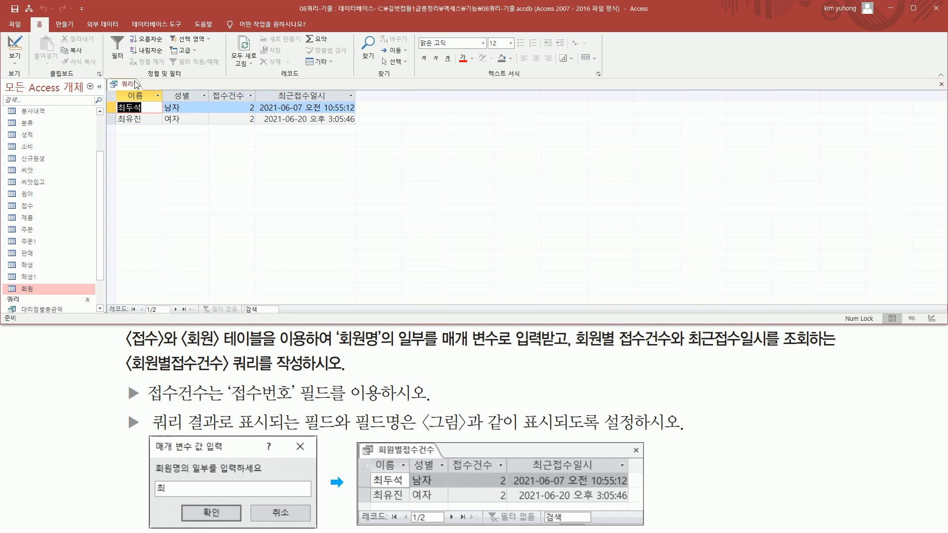
# Return to design view and review the 이름 criterion and the 접수건수 and 최근접수일시 columns' source fields and summary functions against the task
pyautogui.click(15, 46)
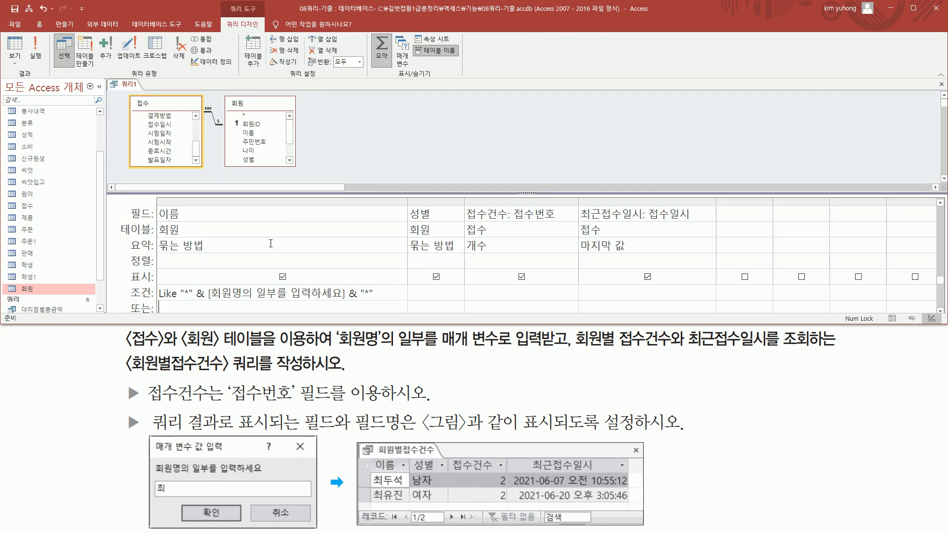
pyautogui.moveTo(157, 206); pyautogui.dragTo(189, 221)
pyautogui.moveTo(341, 349); pyautogui.dragTo(562, 348)
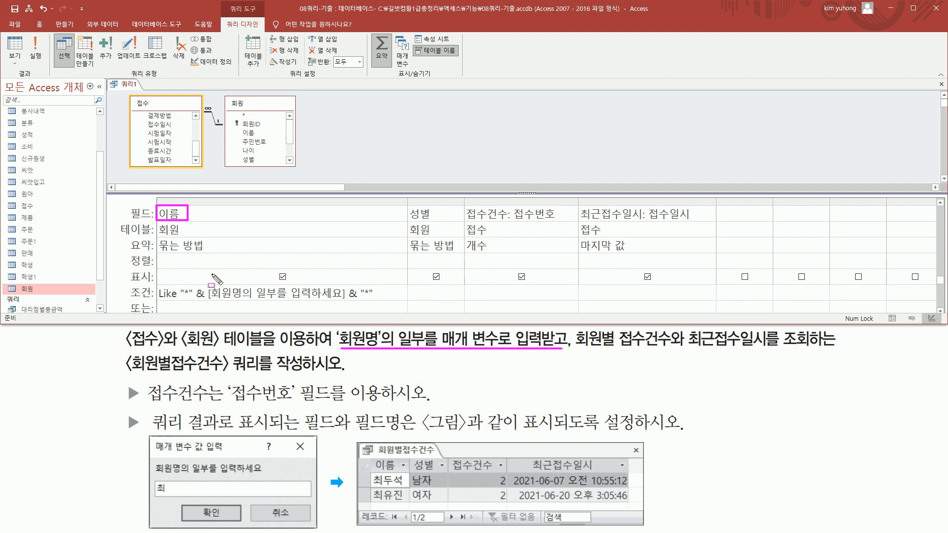
pyautogui.moveTo(156, 284)
pyautogui.mouseDown()
pyautogui.moveTo(163, 296)
pyautogui.moveTo(392, 305)
pyautogui.mouseUp()
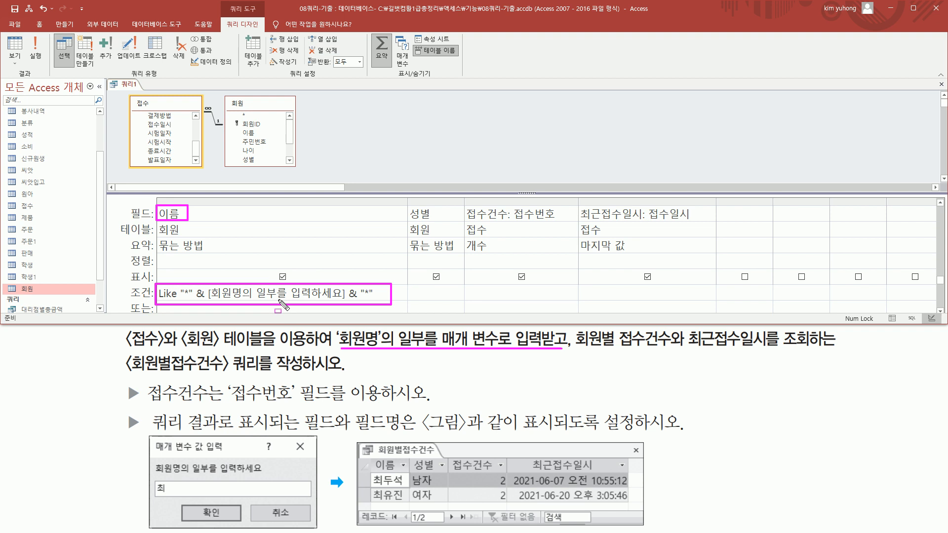
pyautogui.moveTo(465, 221); pyautogui.dragTo(559, 224)
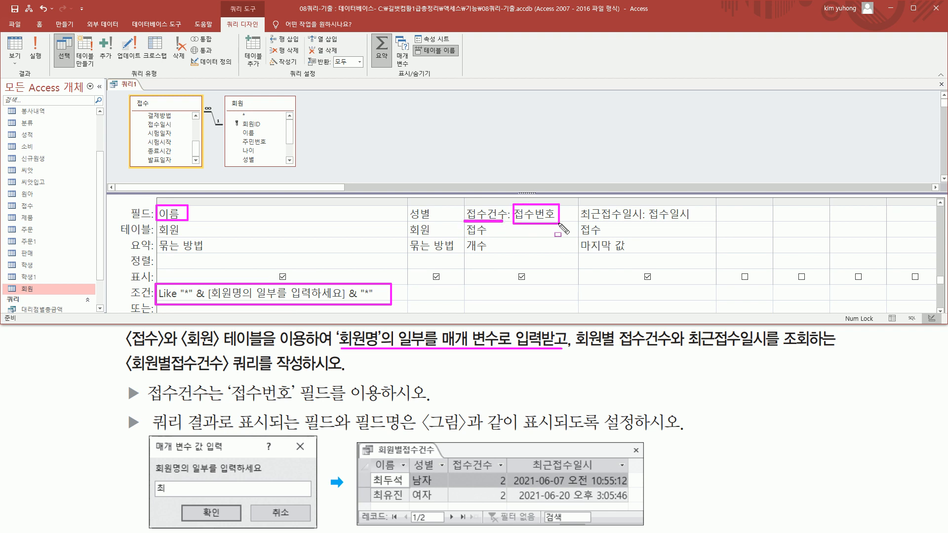
pyautogui.moveTo(465, 236)
pyautogui.mouseDown()
pyautogui.moveTo(465, 251)
pyautogui.moveTo(480, 236)
pyautogui.moveTo(496, 255)
pyautogui.mouseUp()
pyautogui.moveTo(649, 220); pyautogui.dragTo(694, 221)
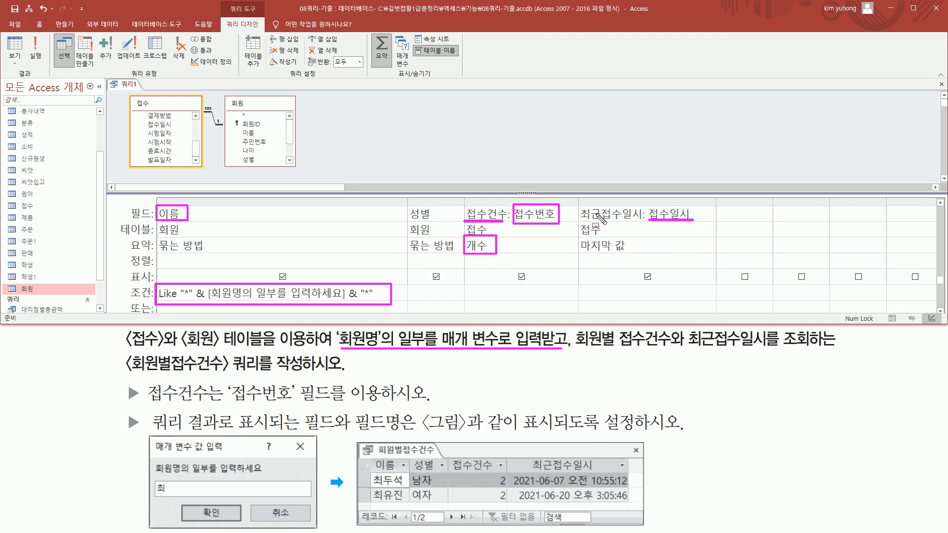
pyautogui.moveTo(577, 205)
pyautogui.mouseDown()
pyautogui.moveTo(658, 223)
pyautogui.moveTo(649, 221)
pyautogui.mouseUp()
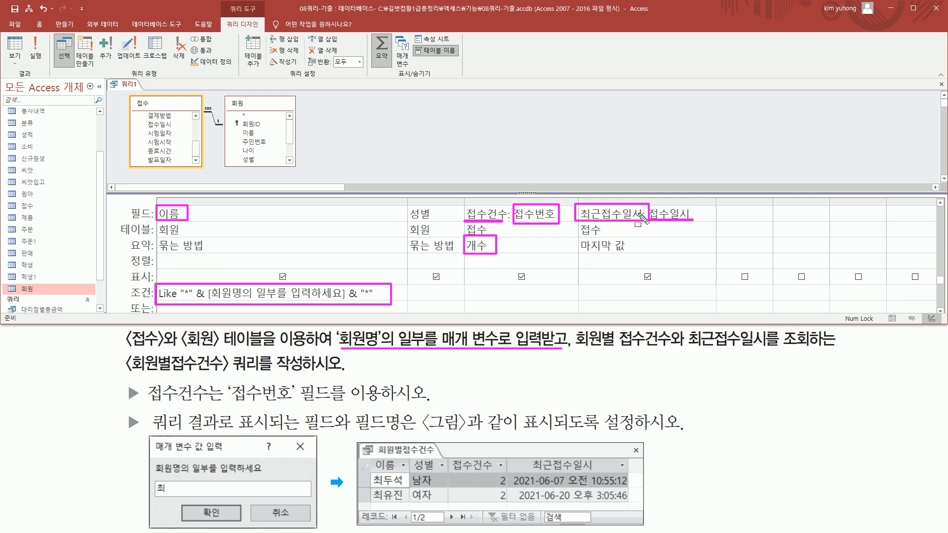
pyautogui.moveTo(686, 350); pyautogui.dragTo(809, 350)
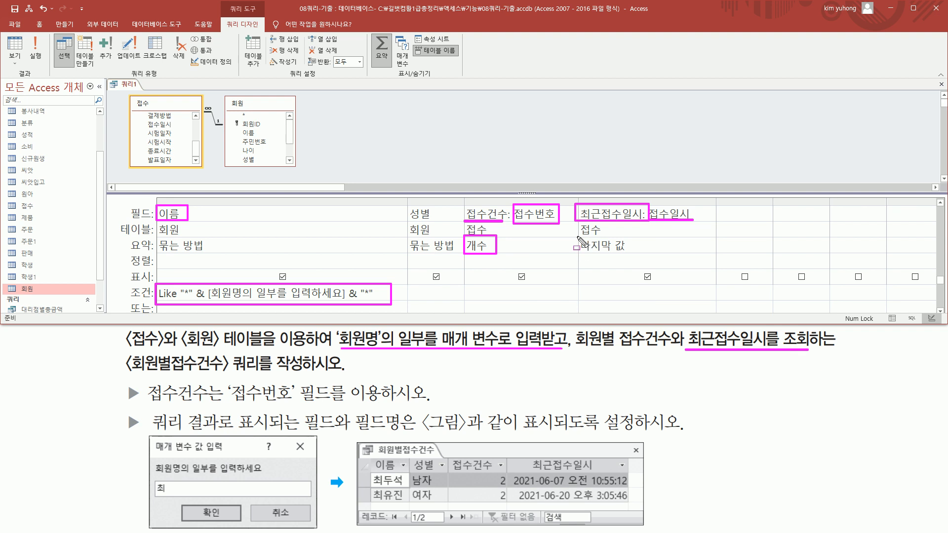
pyautogui.moveTo(577, 238); pyautogui.dragTo(640, 253)
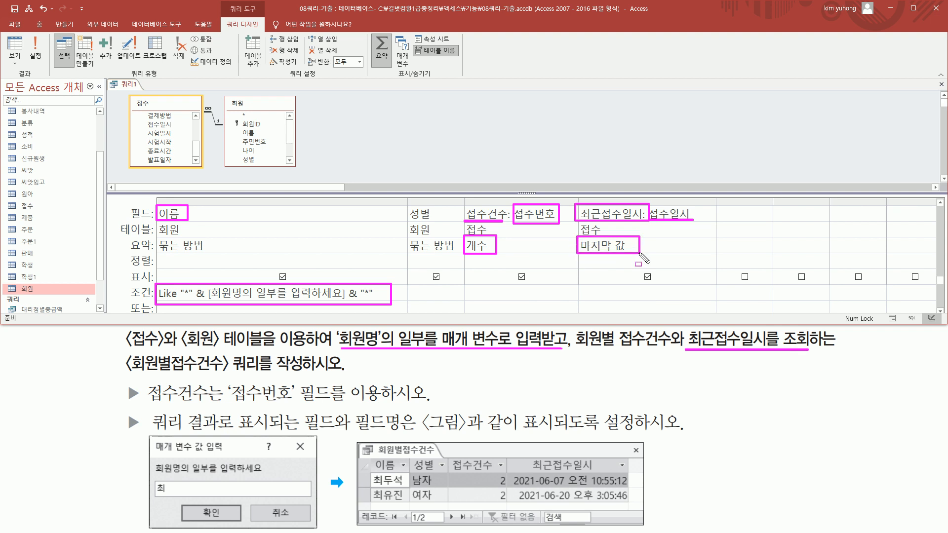
pyautogui.press('Escape')
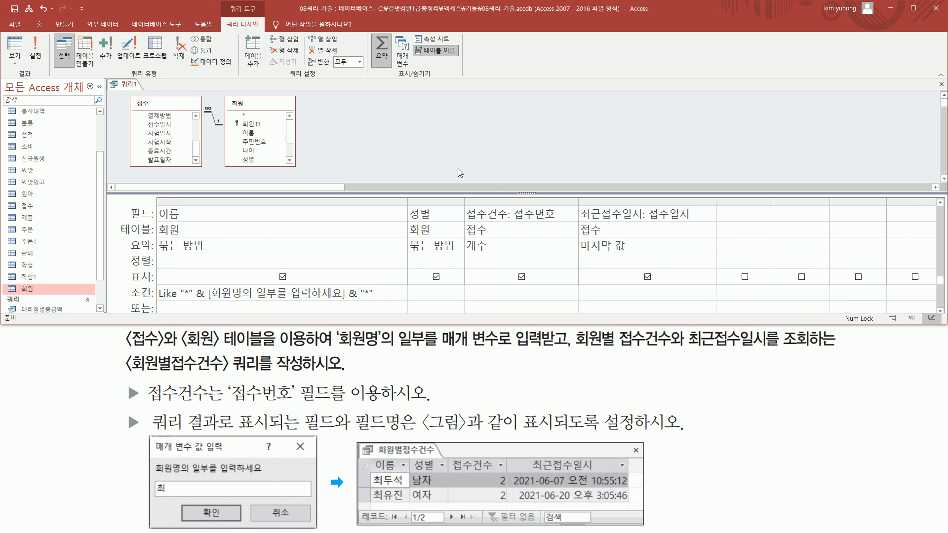
# Close the query, saving its design as 회원별접수건수, and check for it among the database's saved queries
pyautogui.click(941, 84)
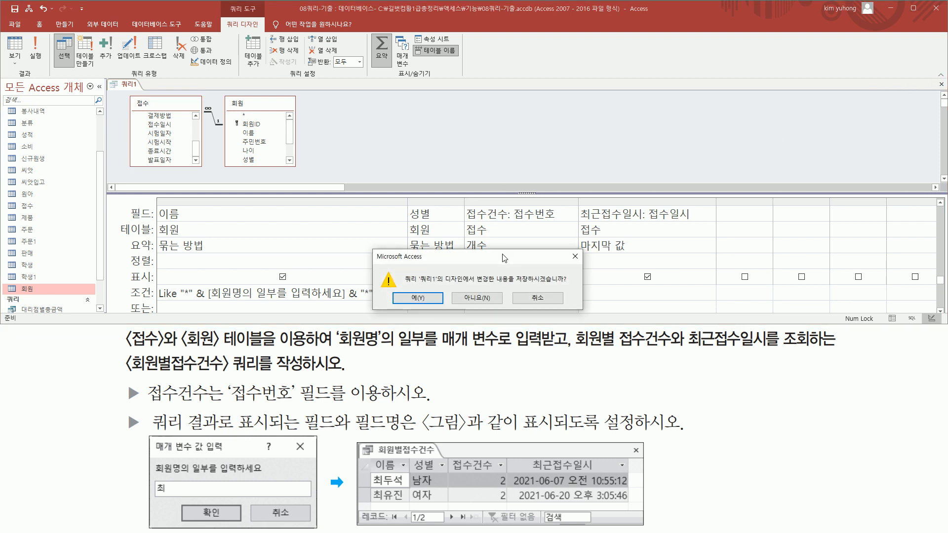
pyautogui.click(418, 298)
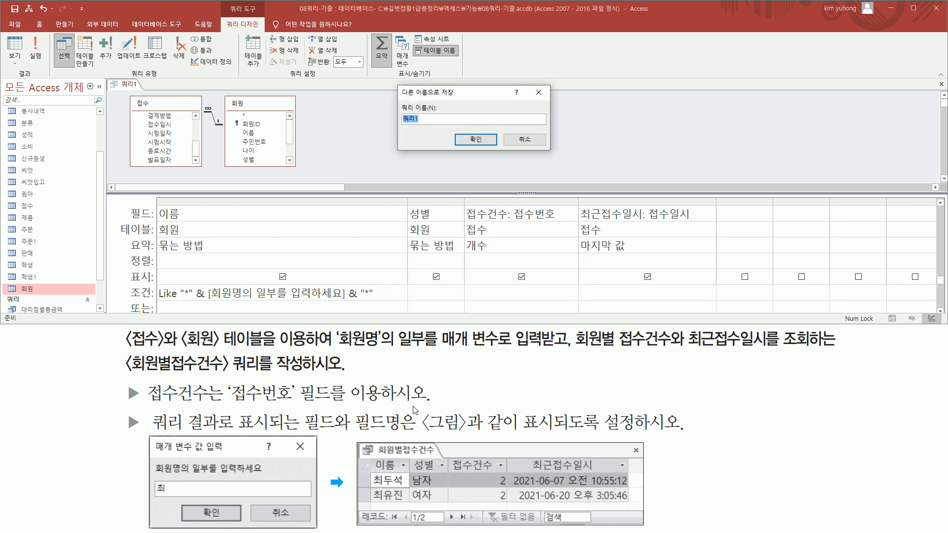
pyautogui.write('호')
pyautogui.write('원ㅂ')
pyautogui.write('접수건수')
pyautogui.press('Return')
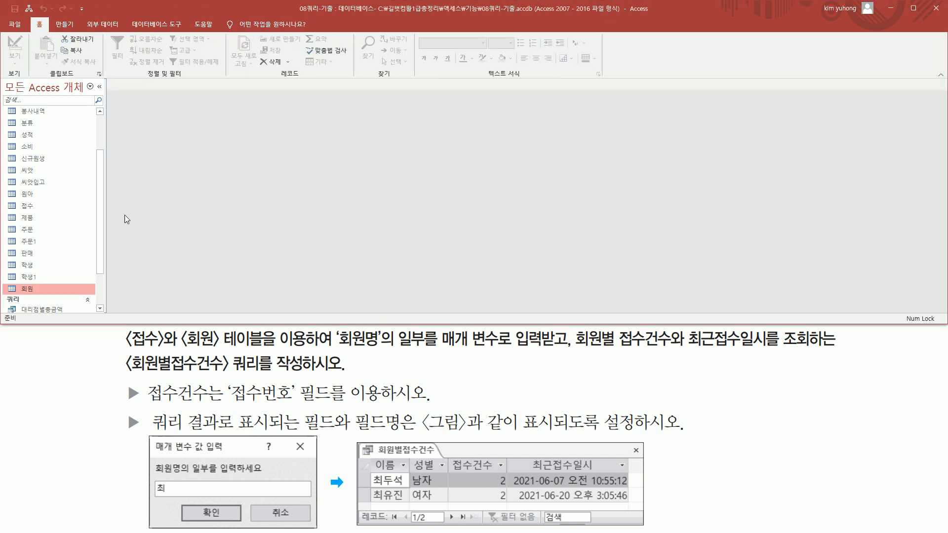
pyautogui.scroll(-2, 68, 230)
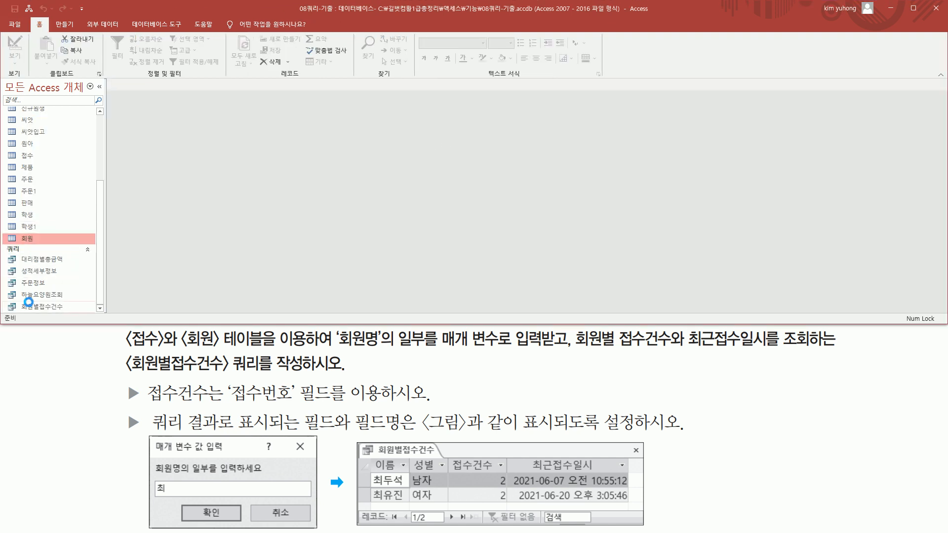
pyautogui.moveTo(14, 301); pyautogui.dragTo(75, 312)
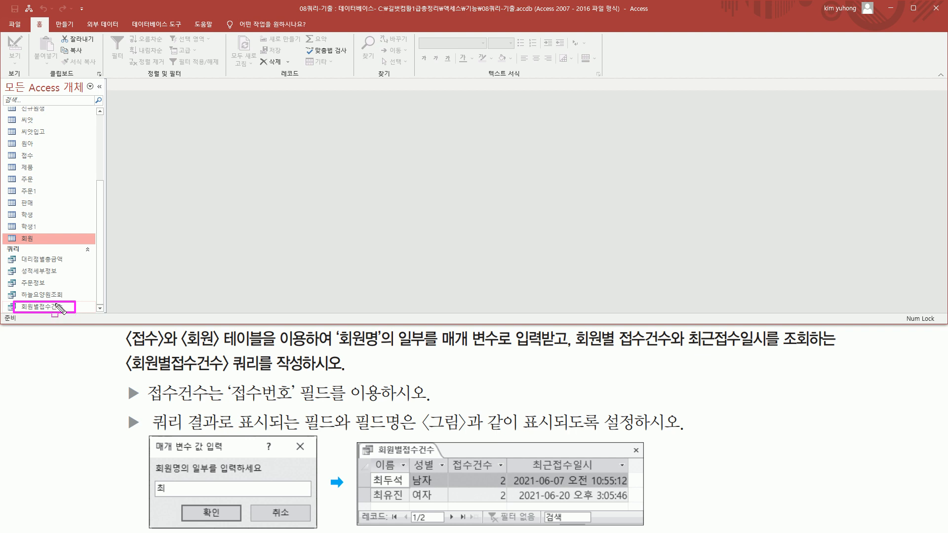
pyautogui.press('Escape')
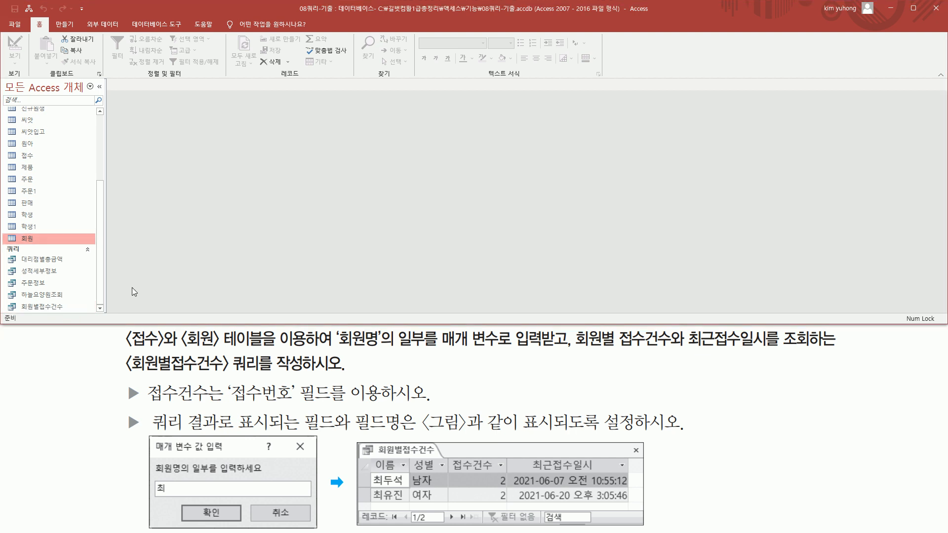